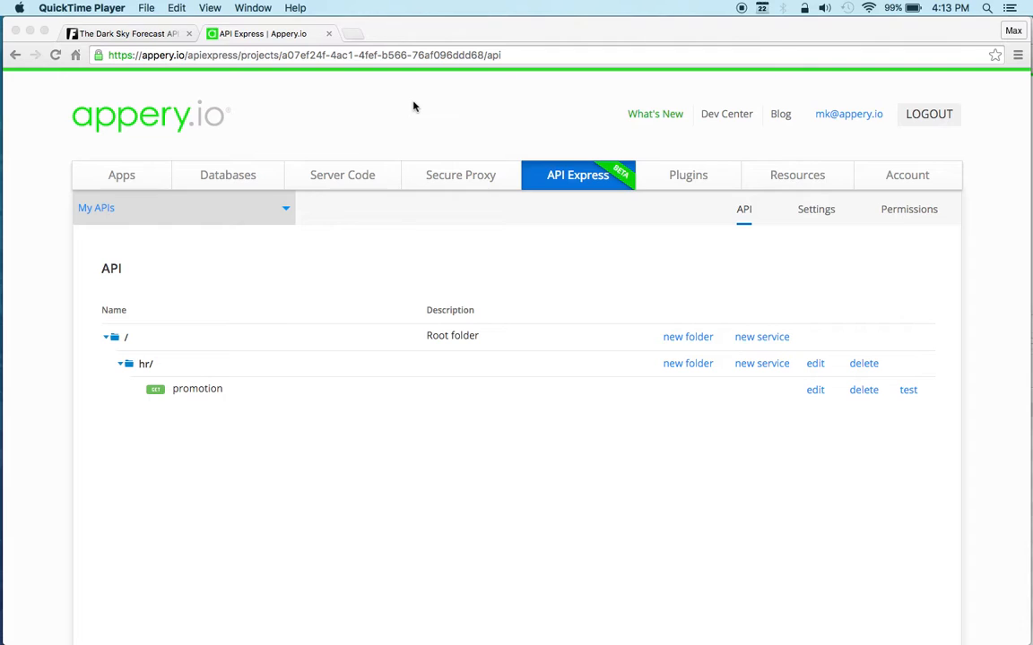
# Step: Create a new folder named logic under the API's root folder
pyautogui.click(383, 263)
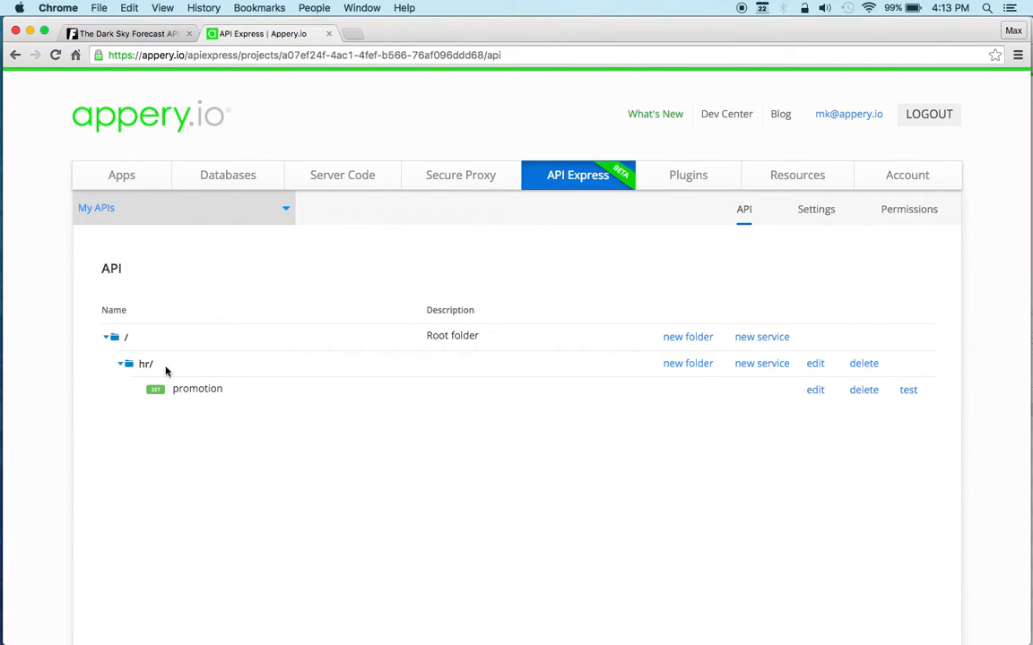
pyautogui.click(692, 341)
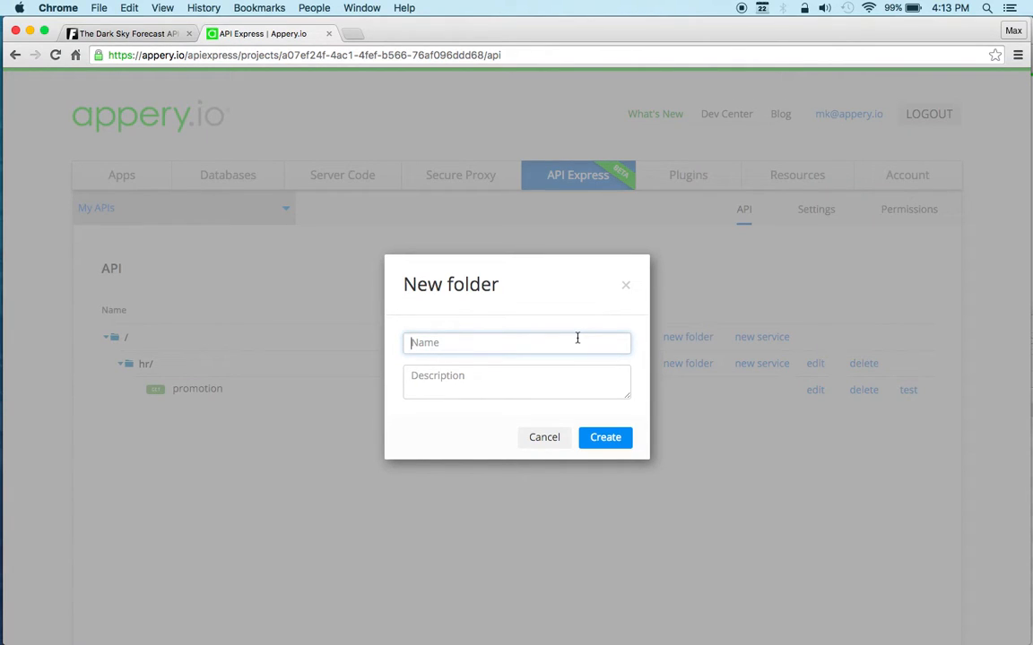
pyautogui.write('logic')
pyautogui.click(605, 437)
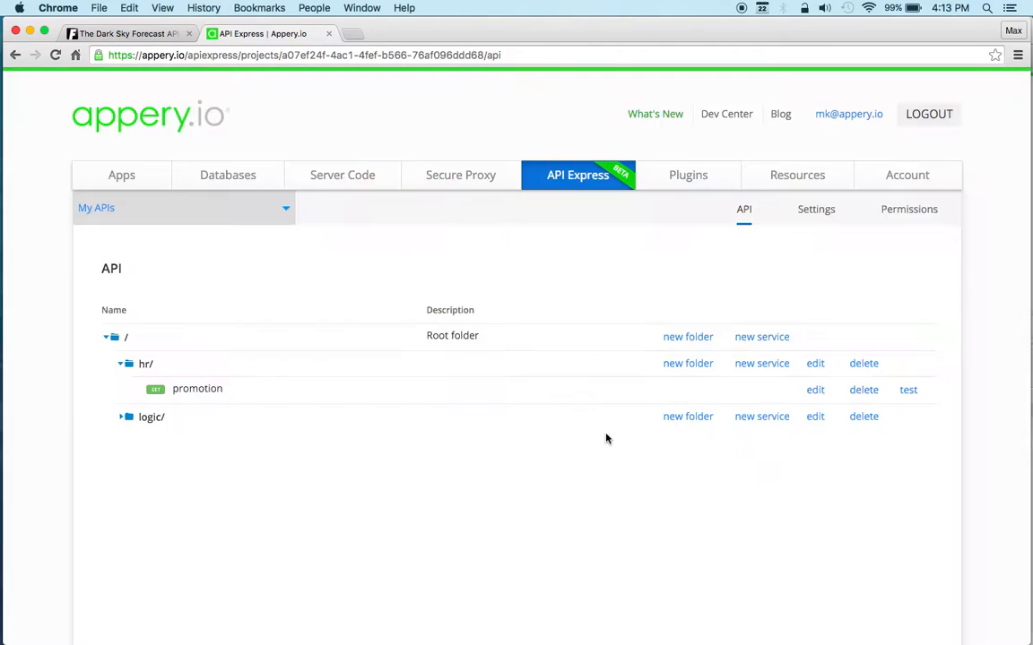
# Step: Create a new service in the logic folder using the visual editor option for REST APIs
pyautogui.click(762, 418)
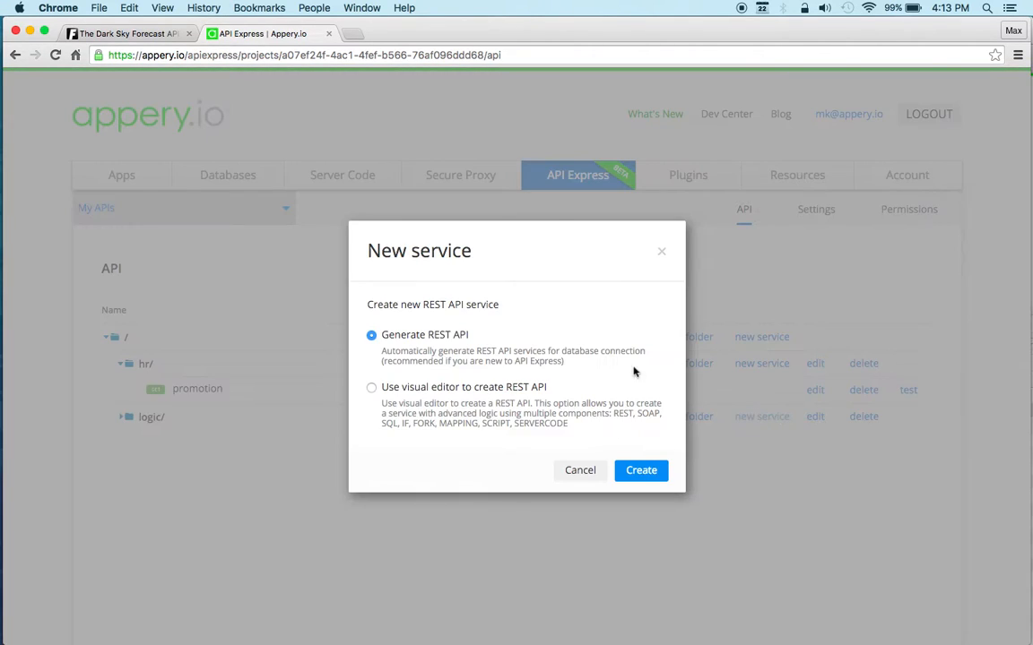
pyautogui.click(424, 397)
pyautogui.click(641, 476)
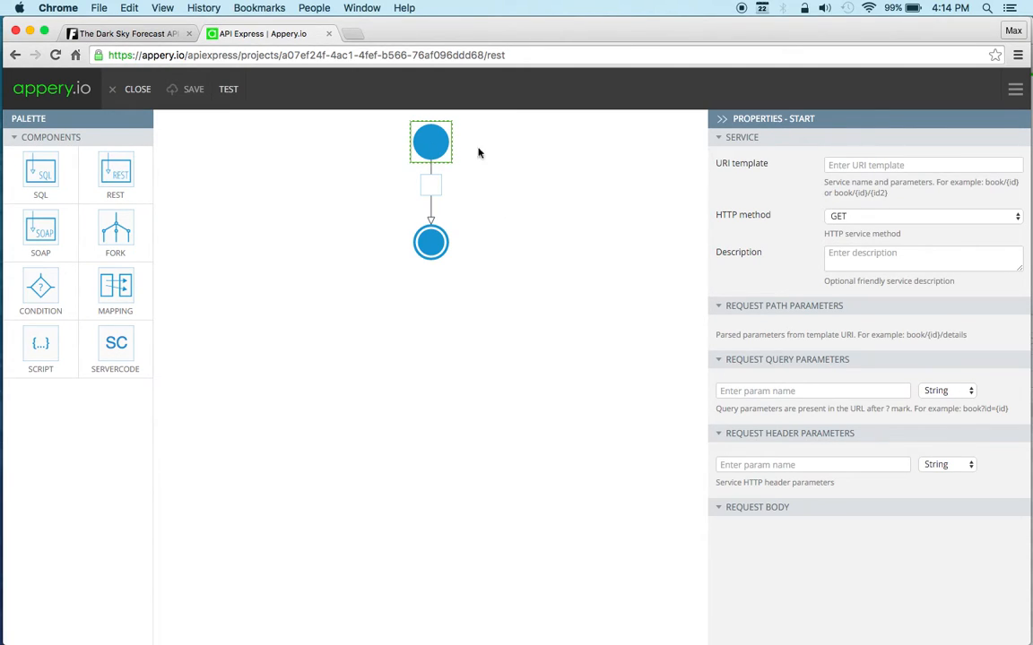
# Step: Set the service's URI template to condition and add a request query parameter named location
pyautogui.click(901, 167)
pyautogui.write('condition')
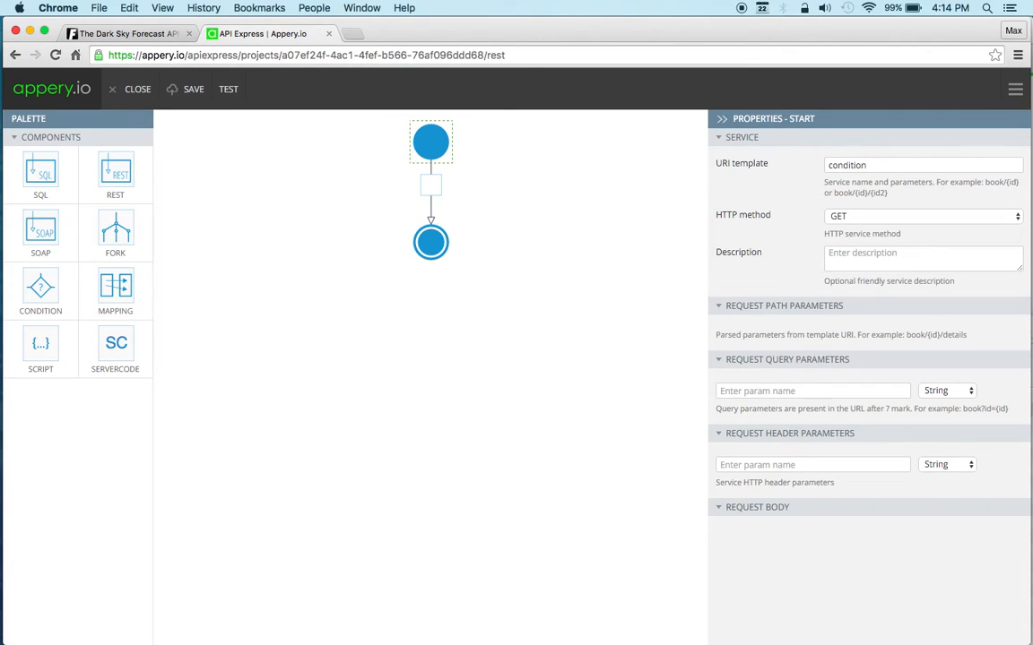
pyautogui.click(772, 391)
pyautogui.write('location')
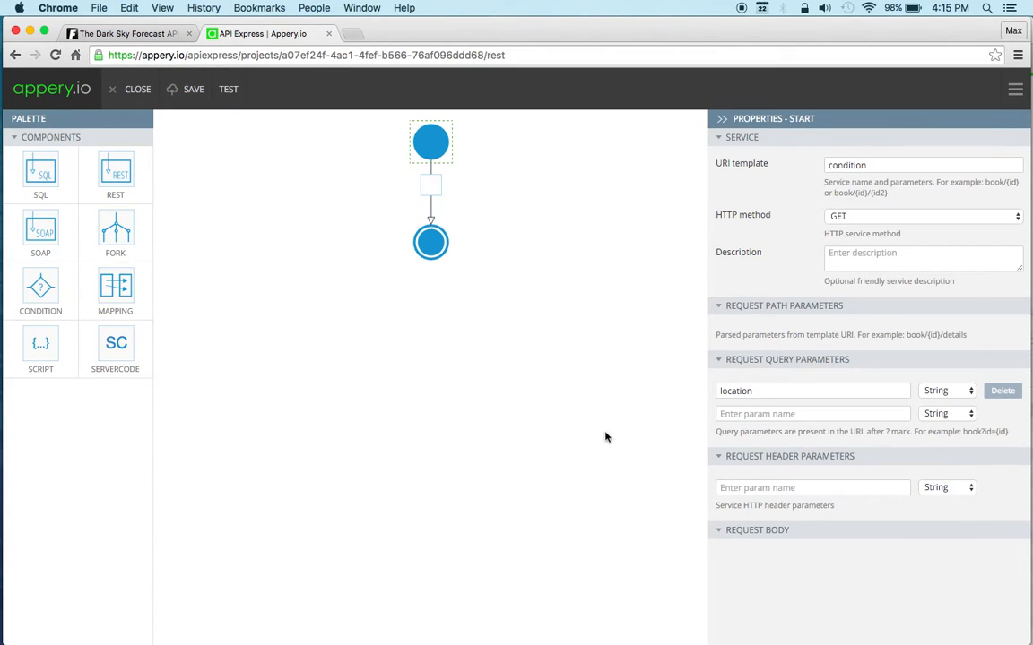
# Step: Switch to the Forecast API docs and the TextEdit notes, and copy the full forecast request URL with its API key and {latlng} parameter
pyautogui.click(149, 34)
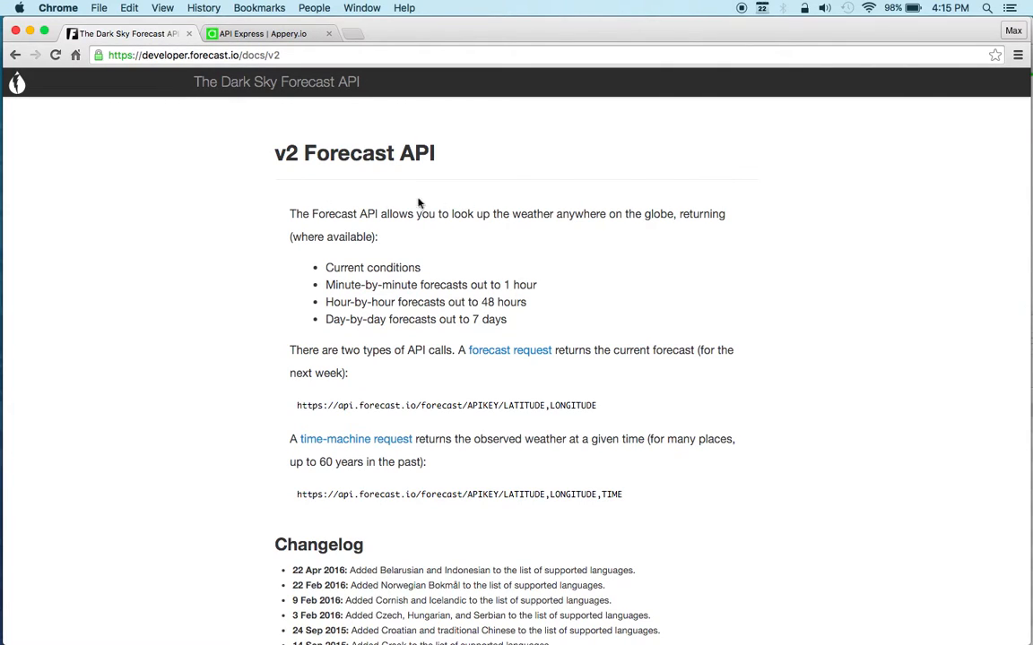
pyautogui.moveTo(18, 369)
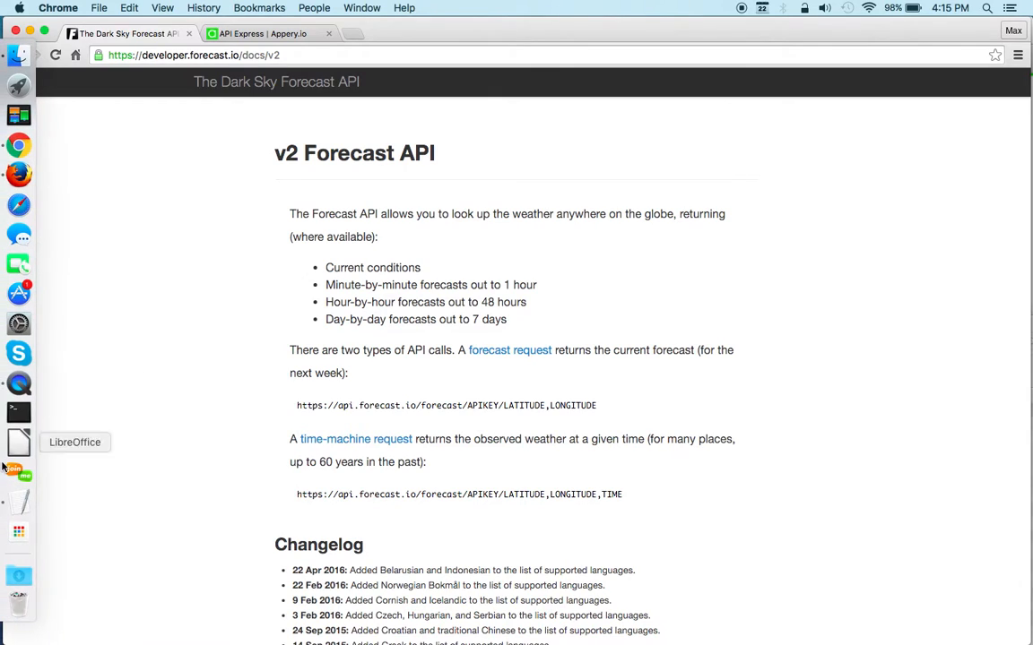
pyautogui.click(18, 439)
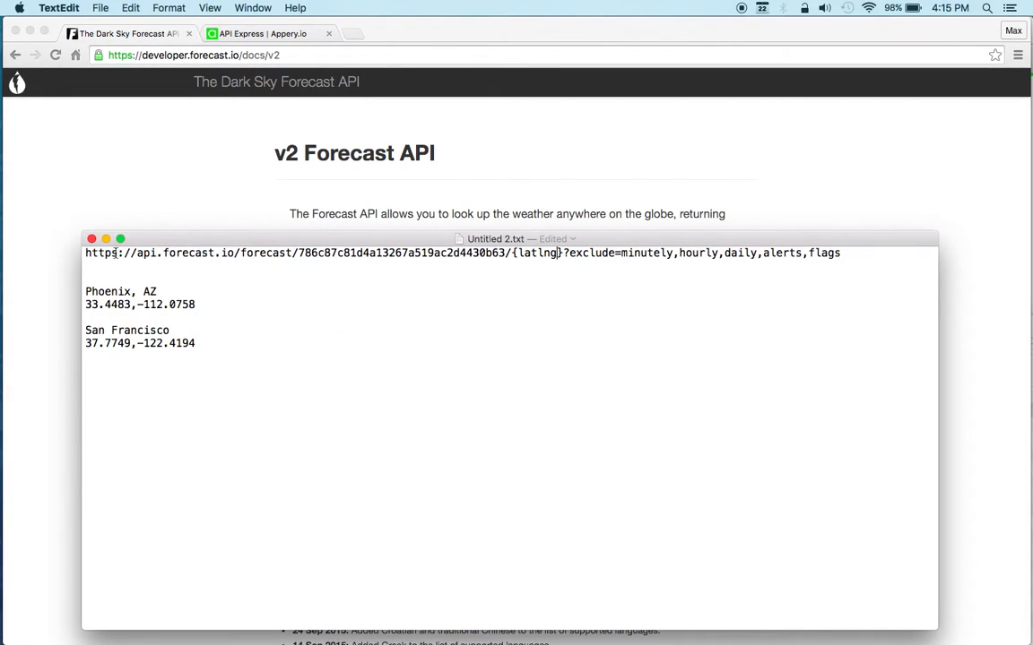
pyautogui.moveTo(86, 253); pyautogui.dragTo(843, 254)
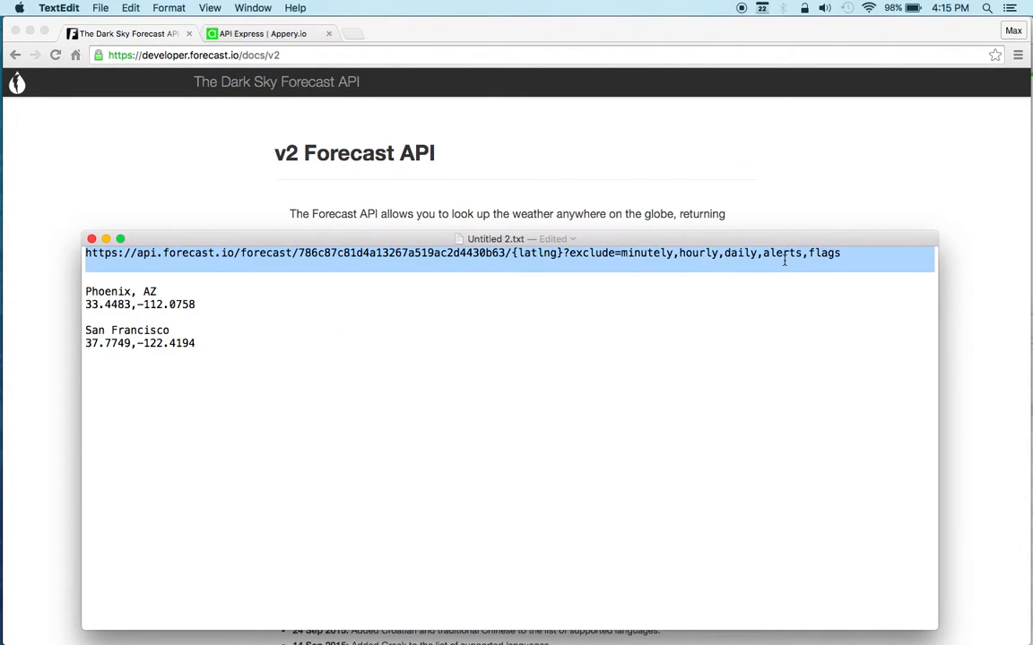
pyautogui.press('super+c')
pyautogui.click(642, 348)
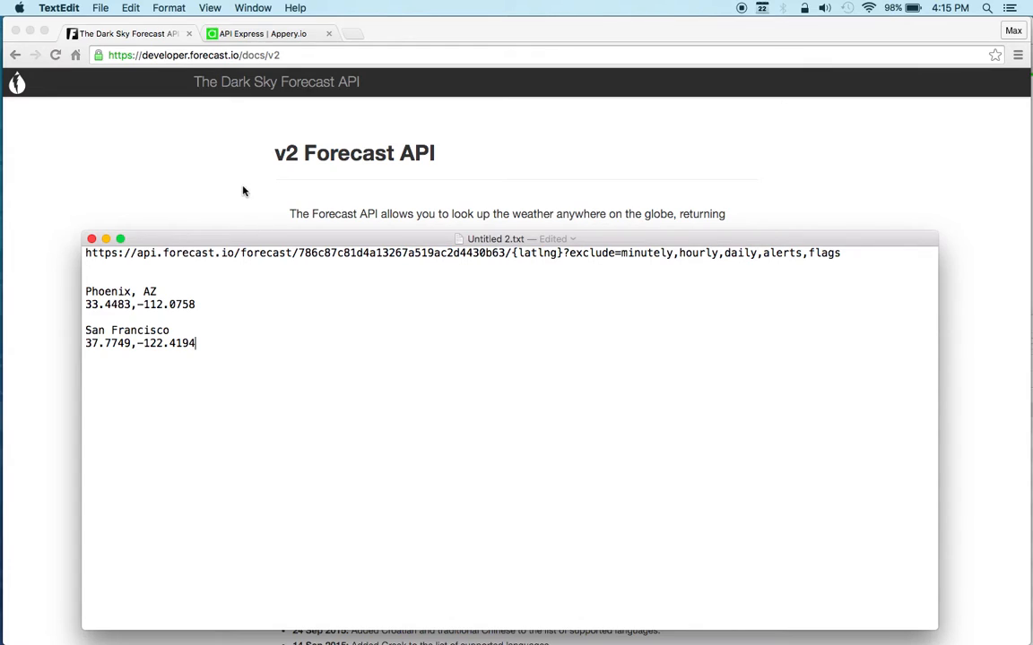
pyautogui.tripleClick(225, 256)
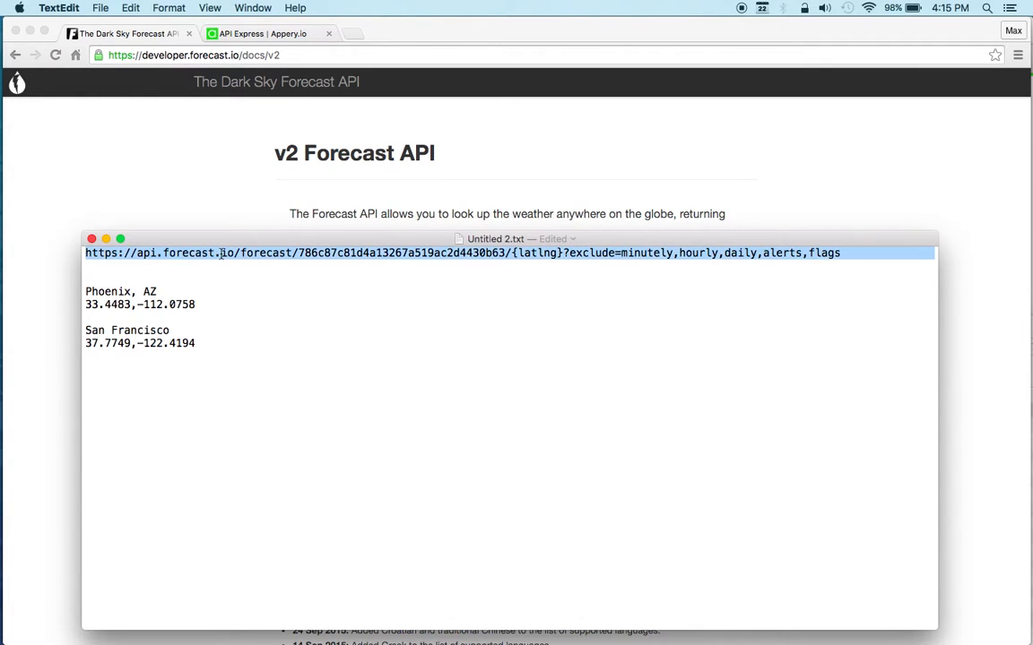
pyautogui.click(493, 335)
pyautogui.moveTo(841, 253); pyautogui.dragTo(80, 228)
pyautogui.click(130, 162)
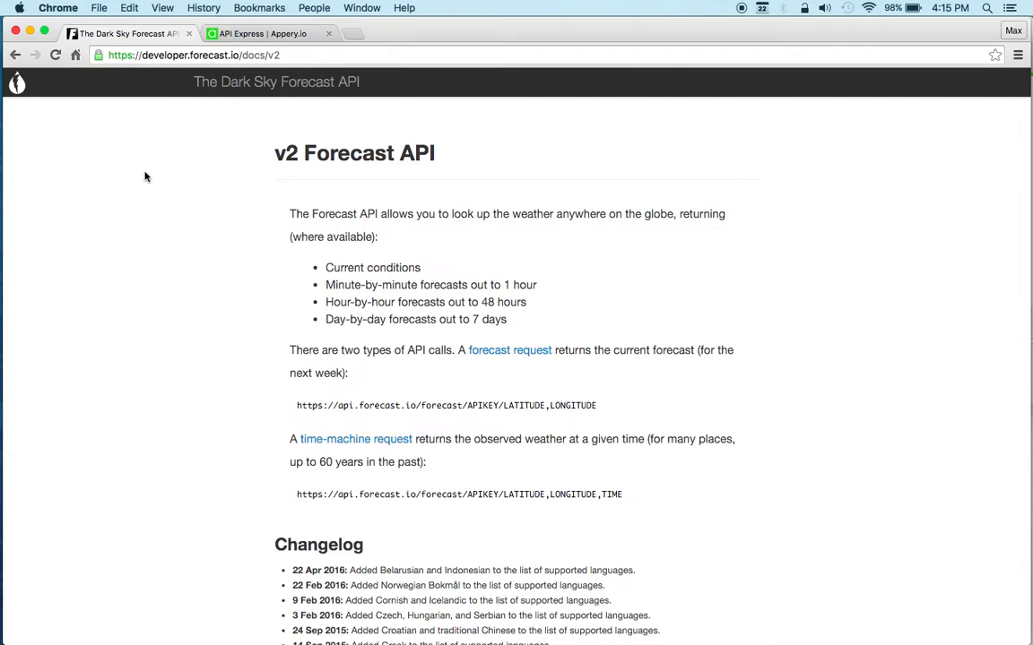
# Step: Back in the API Express editor, add a REST component between start and end, with the copied forecast URL including the API key as its URL
pyautogui.click(254, 34)
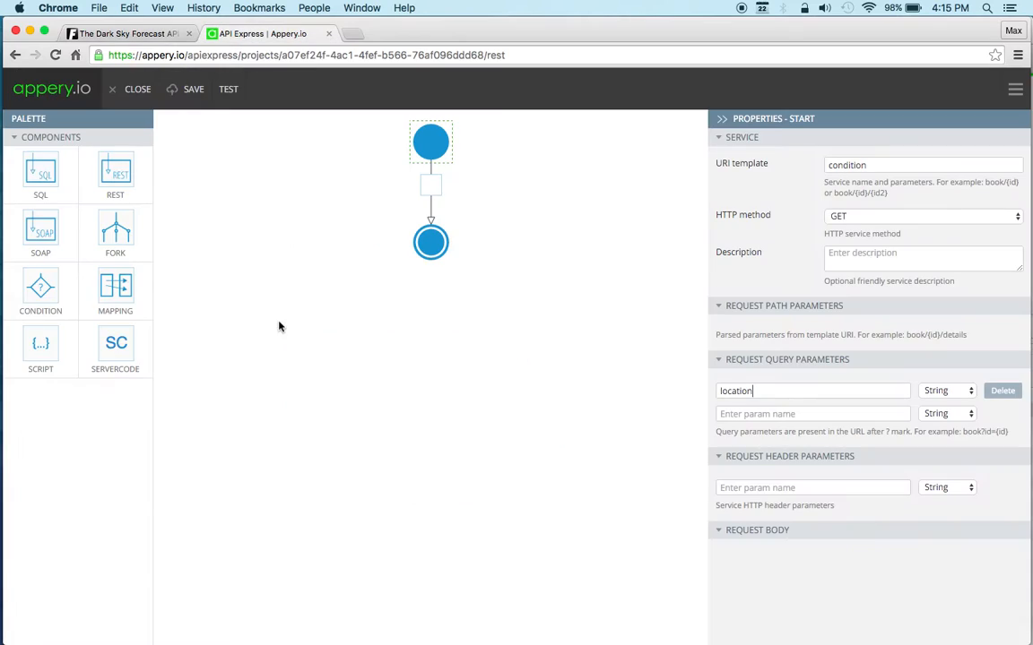
pyautogui.moveTo(114, 174); pyautogui.dragTo(433, 204)
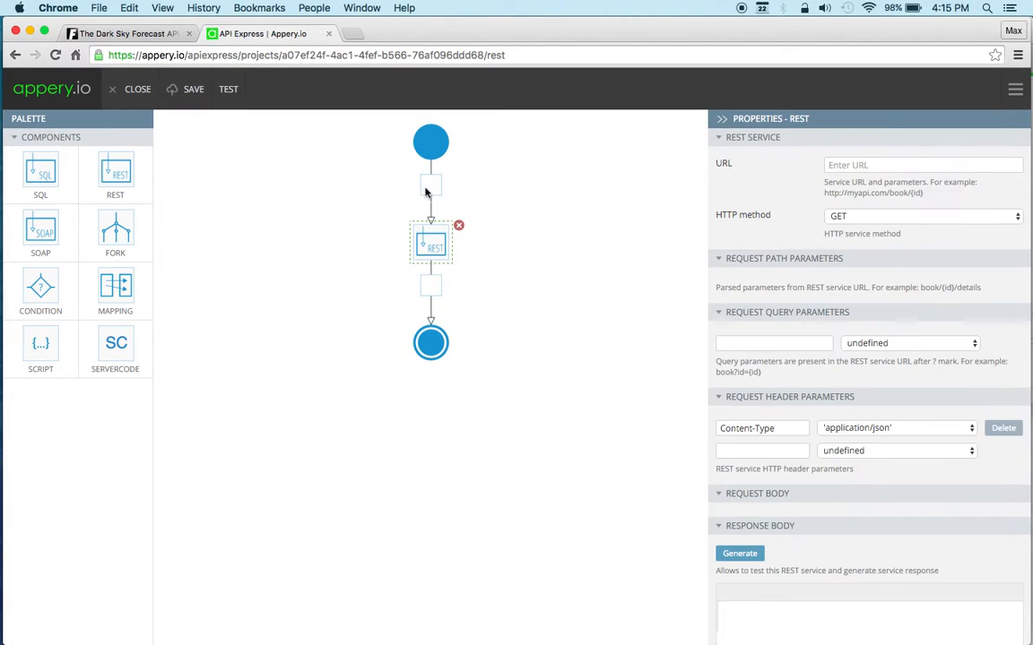
pyautogui.click(852, 168)
pyautogui.press('super+v')
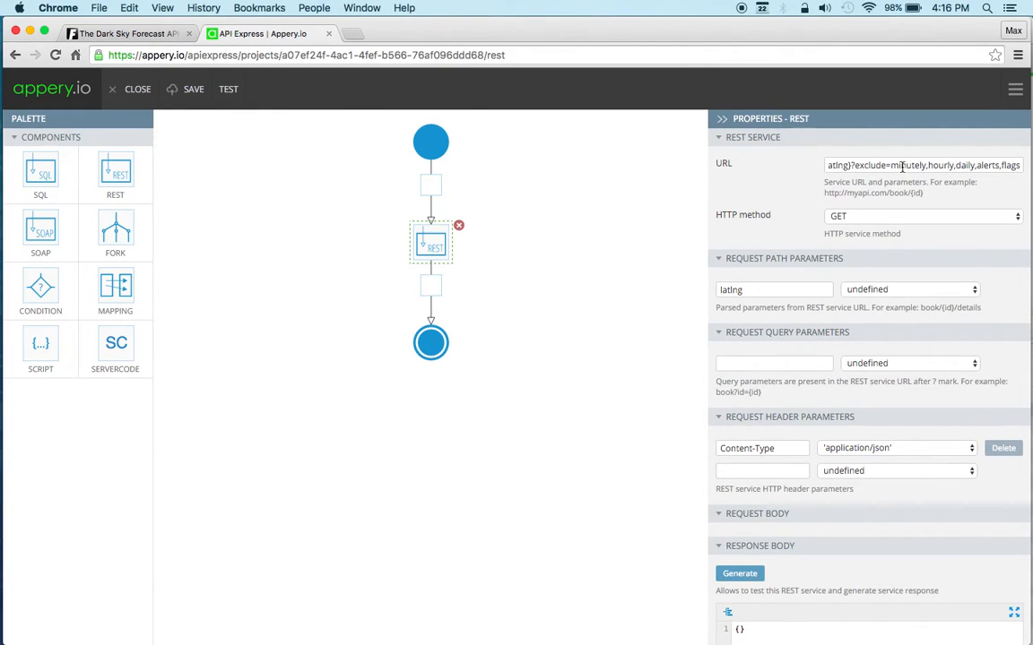
# Step: Check the REST component's URL and map its latlng path parameter to PARAMS.QUERY.location
pyautogui.click(832, 166)
pyautogui.press('Left')
pyautogui.press('Left')
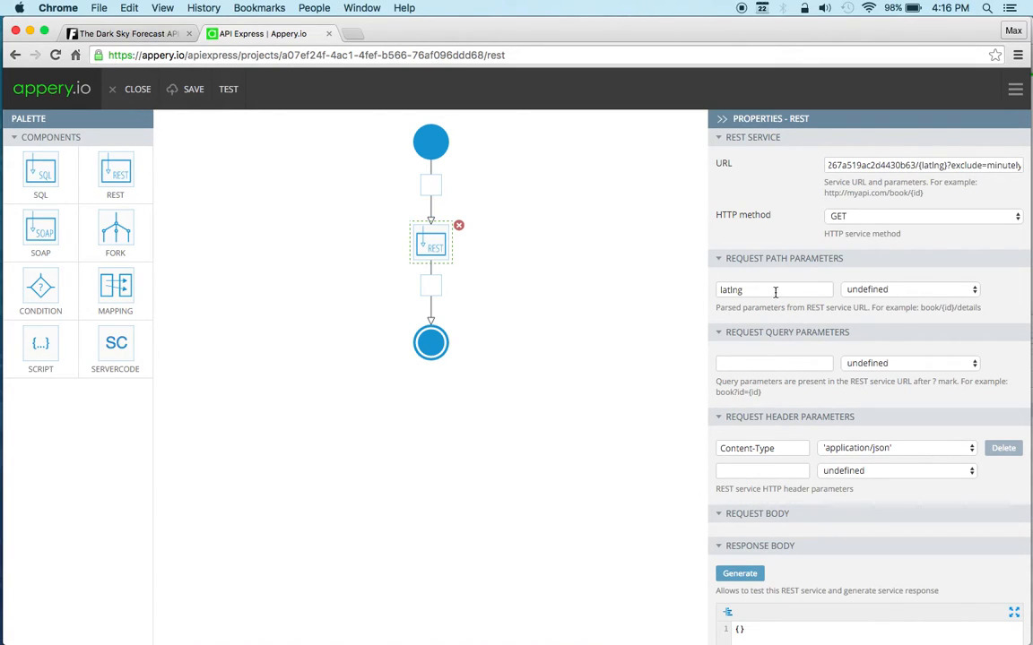
pyautogui.click(885, 290)
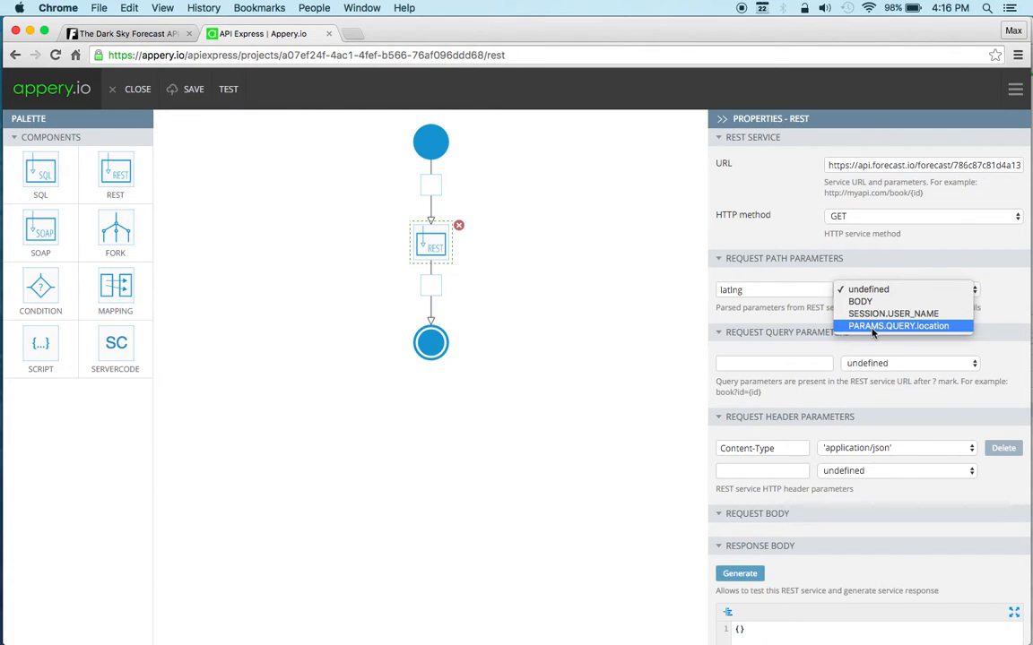
pyautogui.click(872, 328)
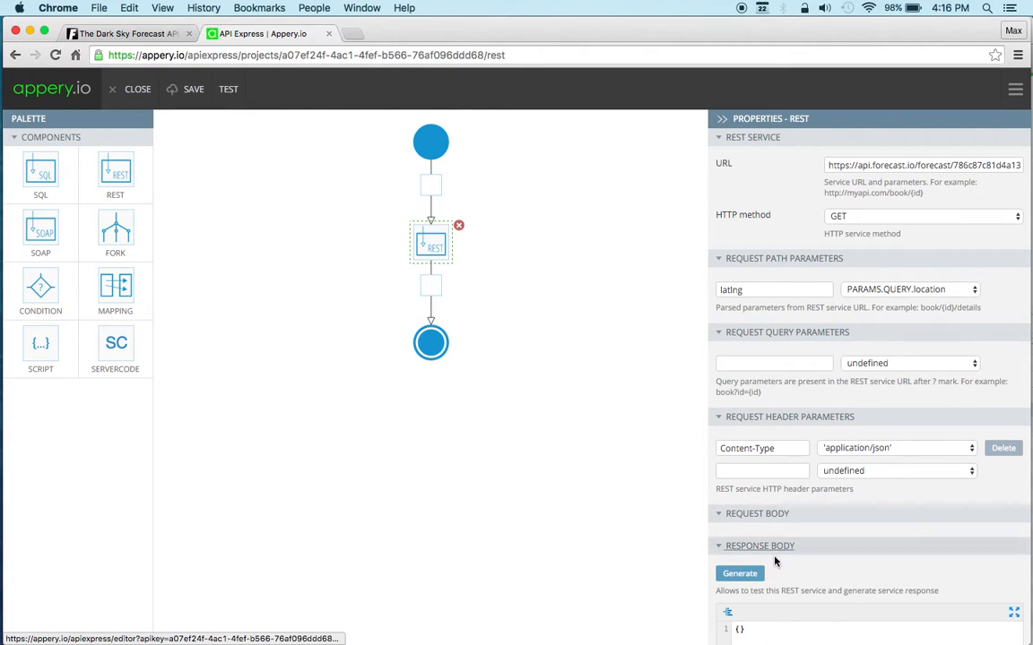
# Step: Run the REST API from the response generator with the Phoenix coordinates 33.4483,-112.0758 copied from the TextEdit notes as latlng
pyautogui.click(739, 574)
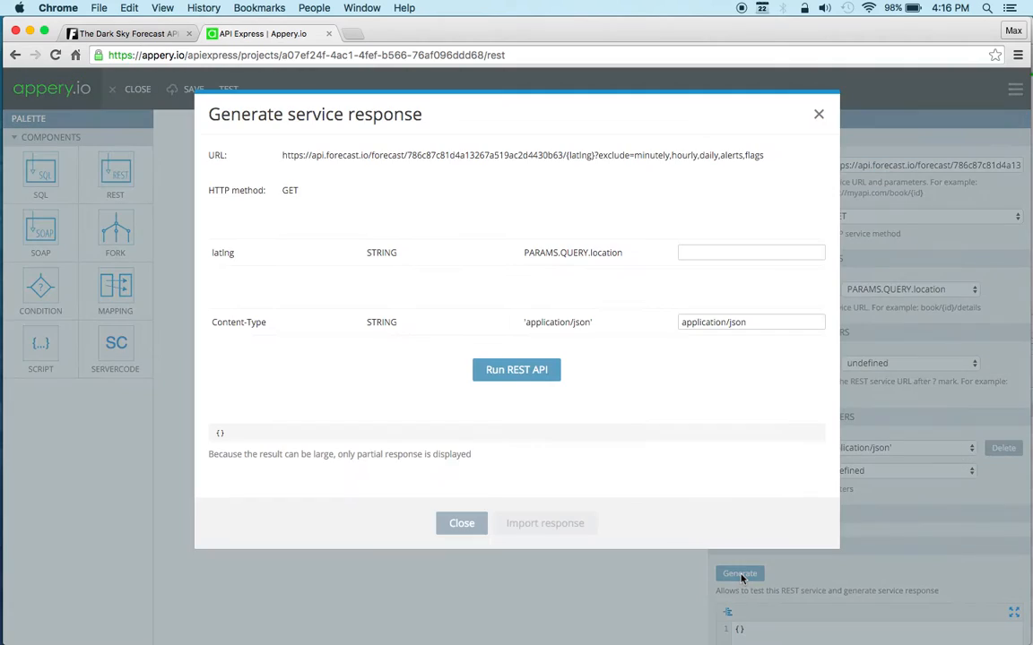
pyautogui.moveTo(2, 309)
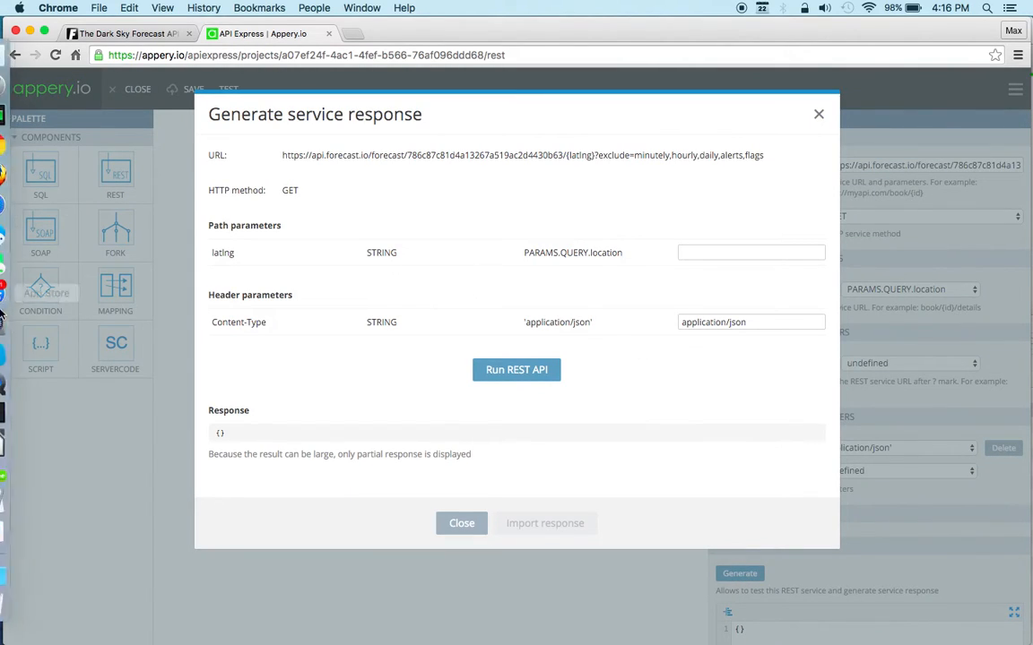
pyautogui.click(9, 452)
pyautogui.moveTo(197, 306); pyautogui.dragTo(86, 306)
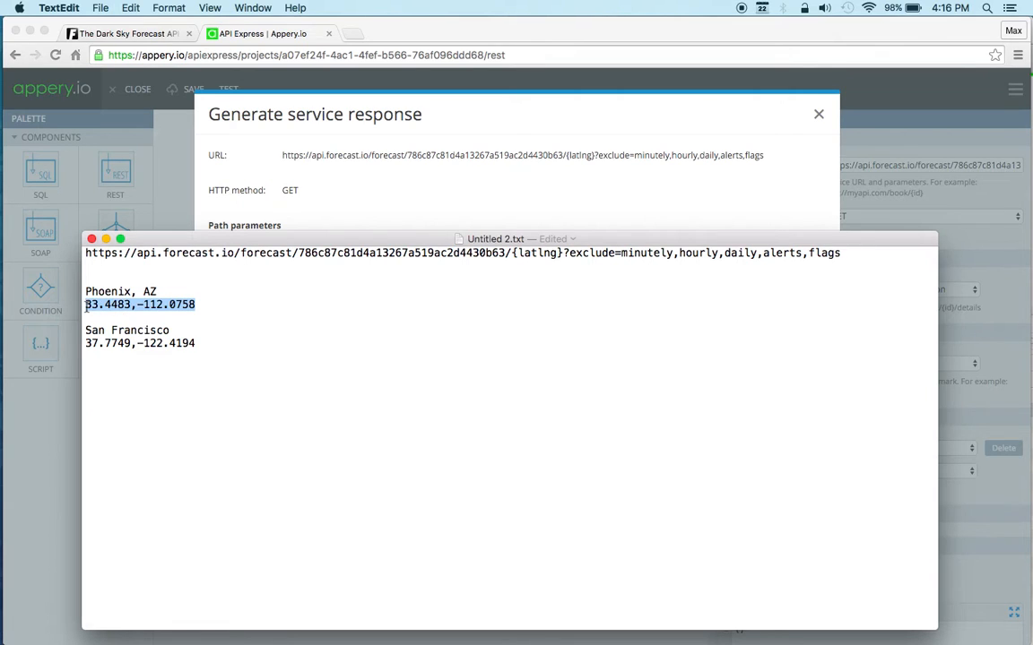
pyautogui.click(512, 120)
pyautogui.click(700, 251)
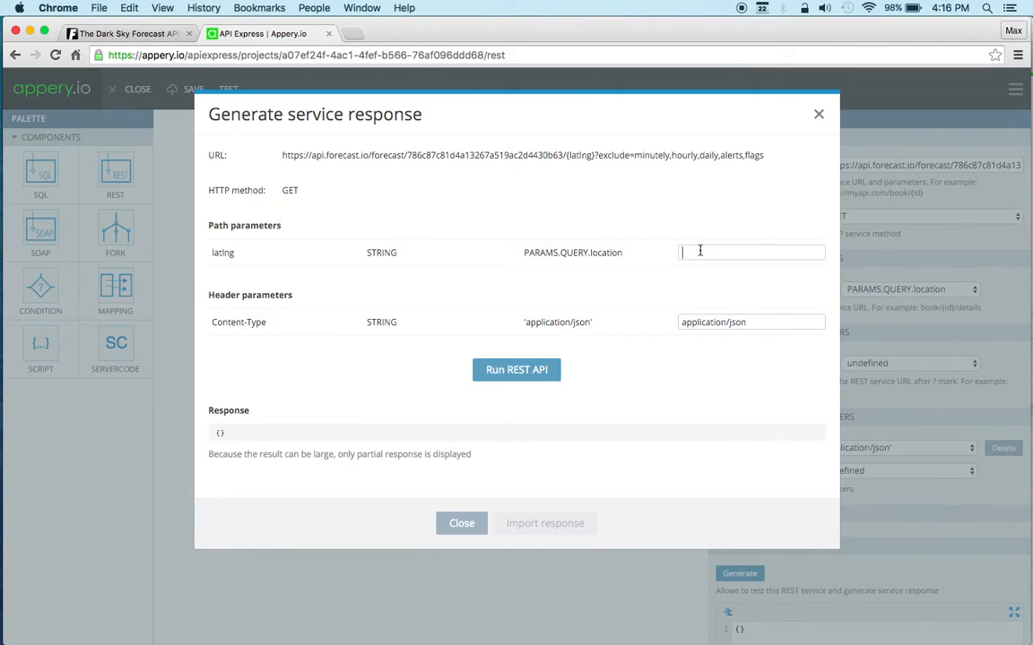
pyautogui.press('super+v')
pyautogui.click(524, 373)
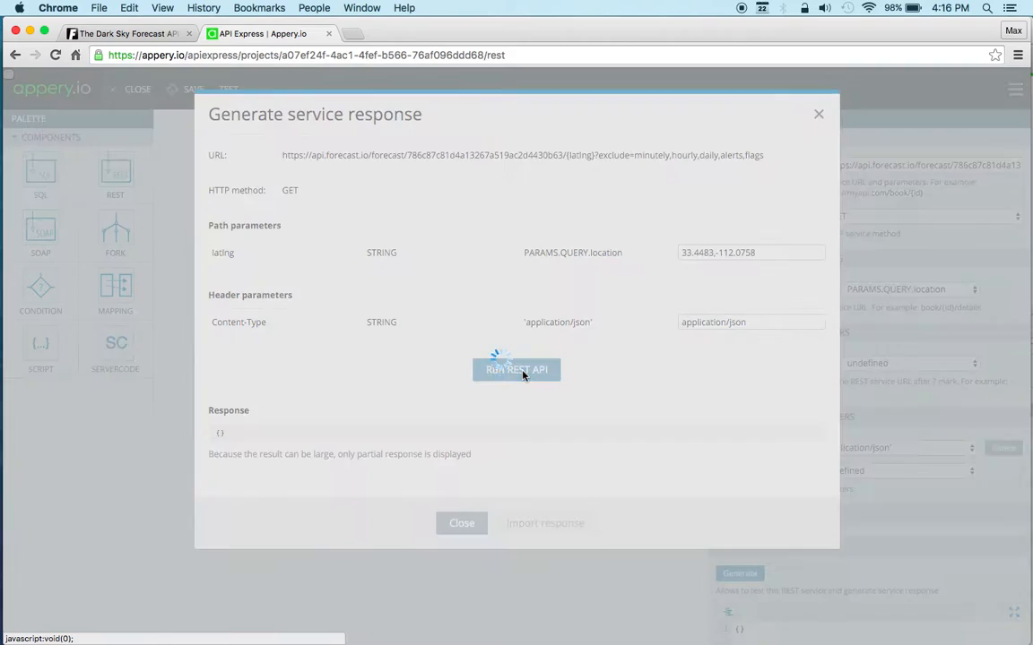
# Step: Review the returned weather data and import it as the REST component's response body
pyautogui.scroll(-3, 399, 498)
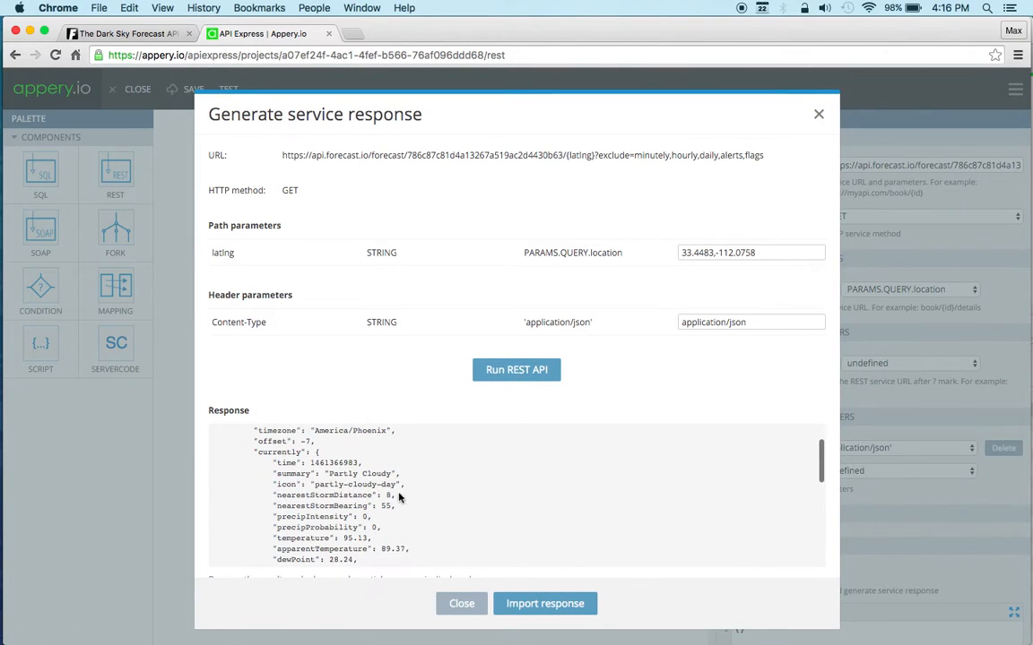
pyautogui.scroll(-1, 440, 485)
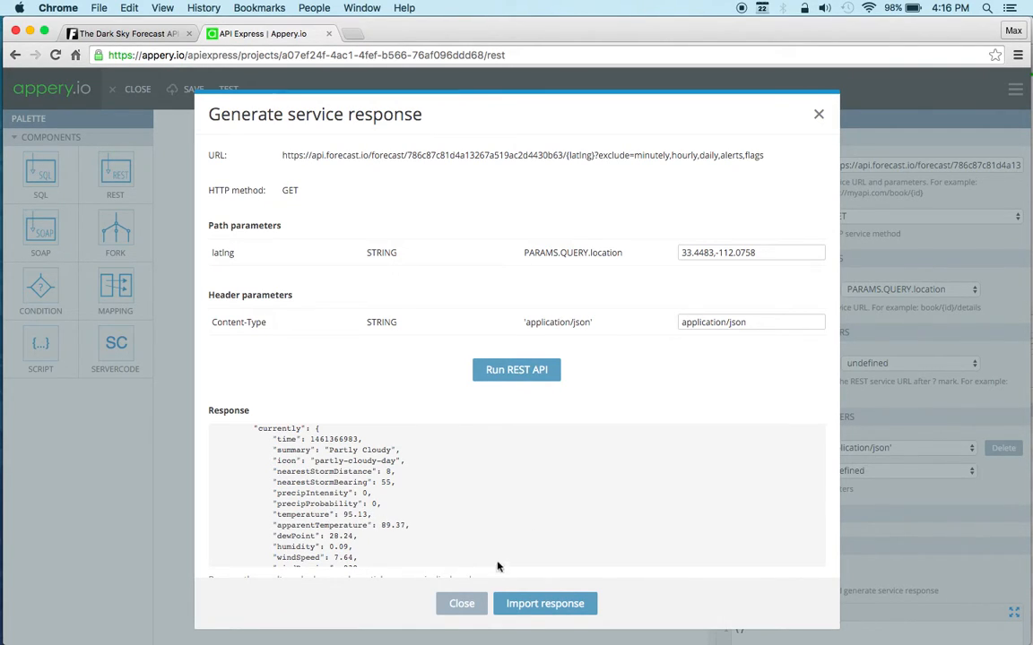
pyautogui.click(531, 604)
pyautogui.scroll(-5, 879, 538)
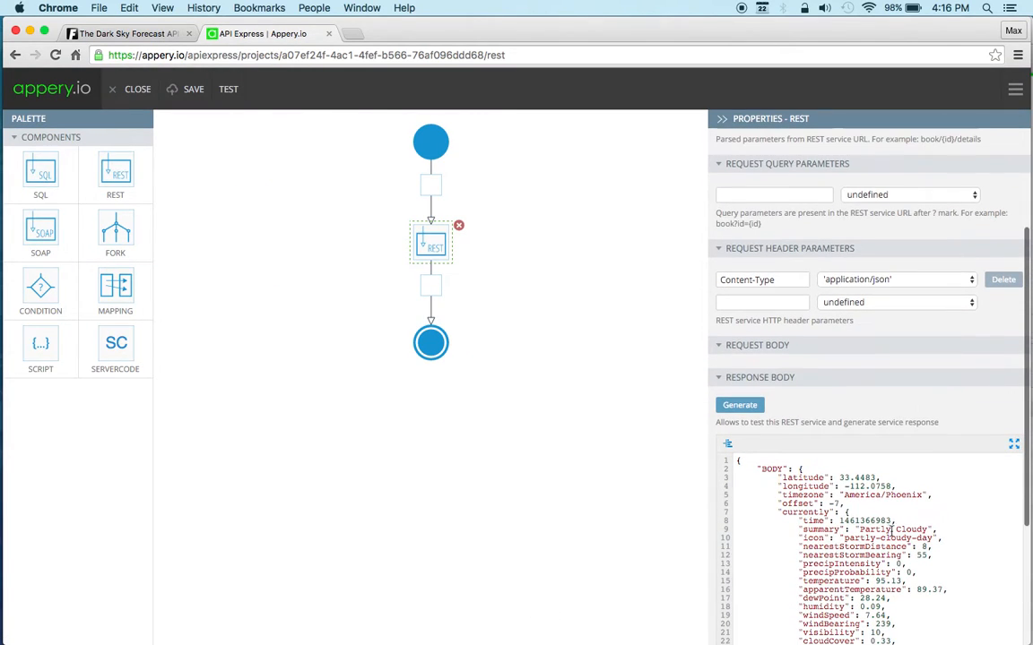
pyautogui.scroll(3, 888, 493)
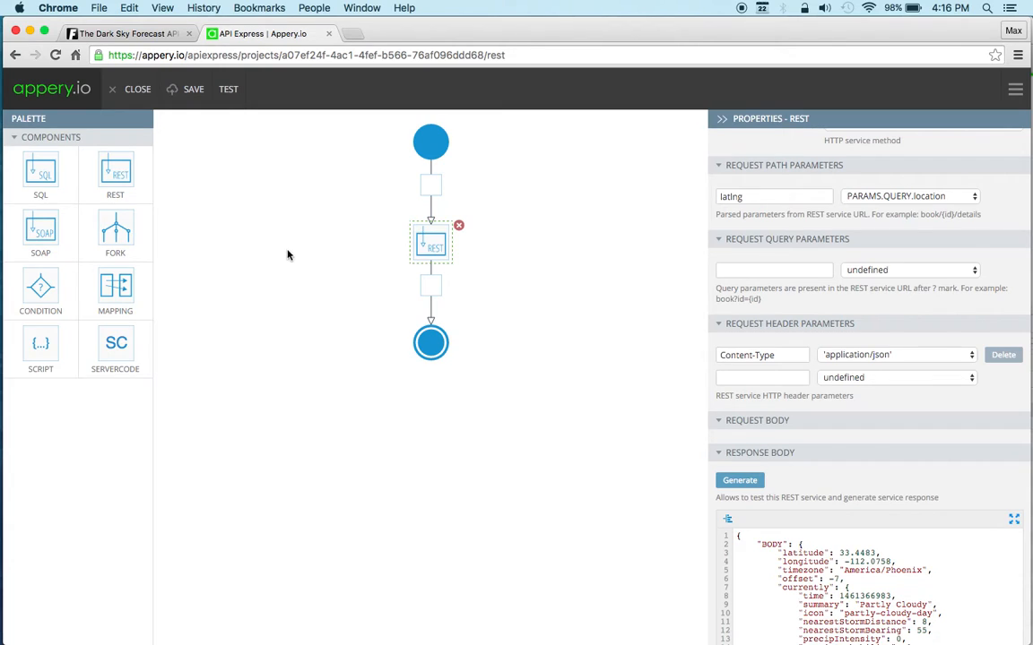
# Step: Test the whole service with location 33.4483,-112.0758, review the result, and return to the REST component's properties in the editor
pyautogui.click(228, 92)
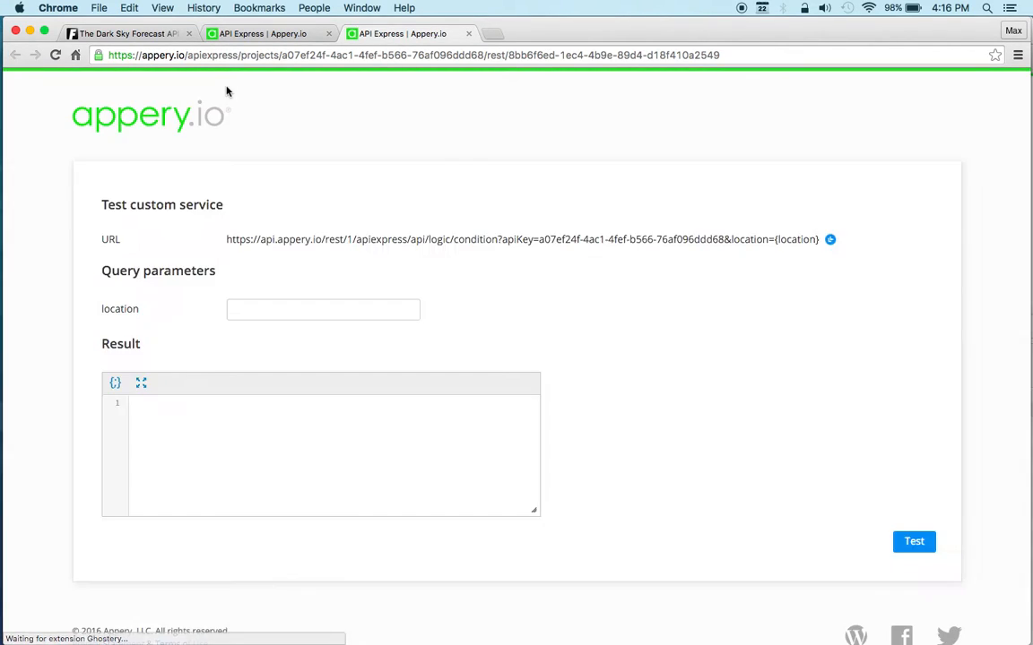
pyautogui.click(292, 316)
pyautogui.press('super+v')
pyautogui.click(519, 334)
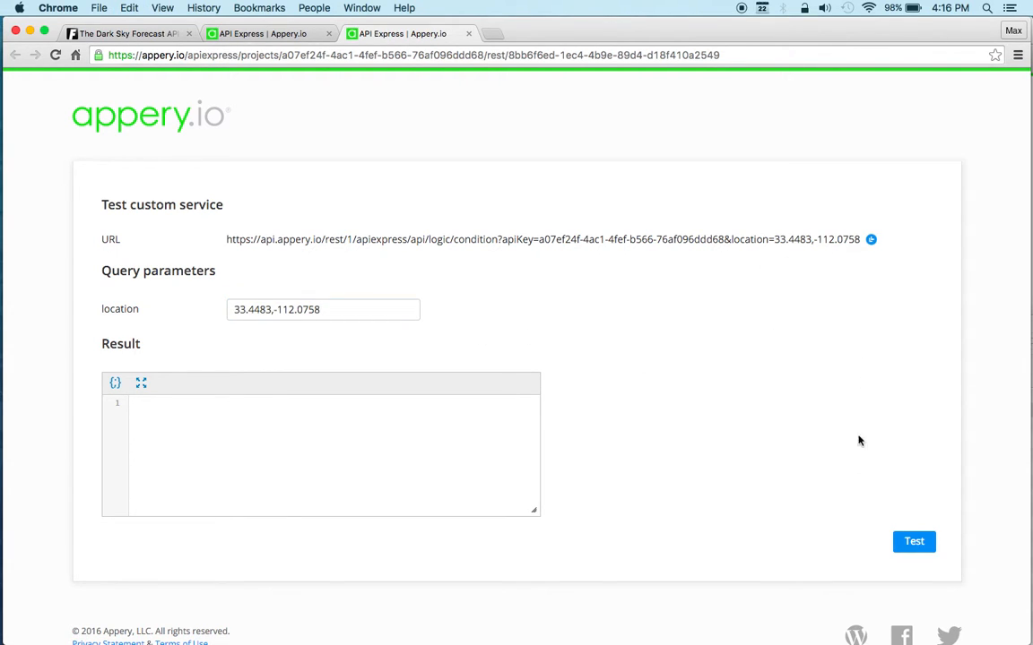
pyautogui.click(913, 543)
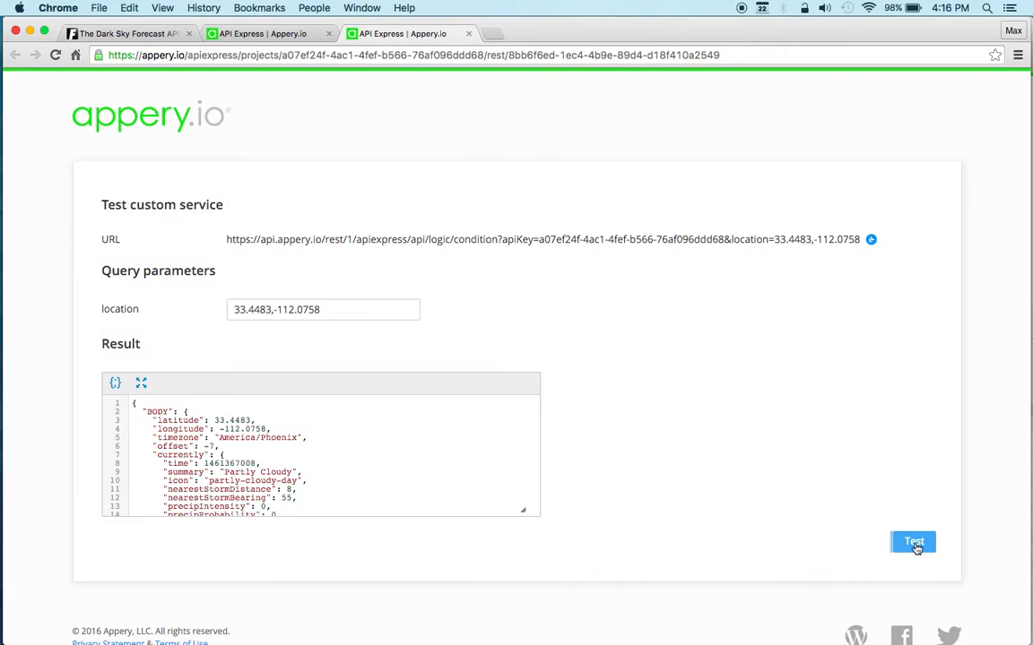
pyautogui.scroll(-2, 367, 461)
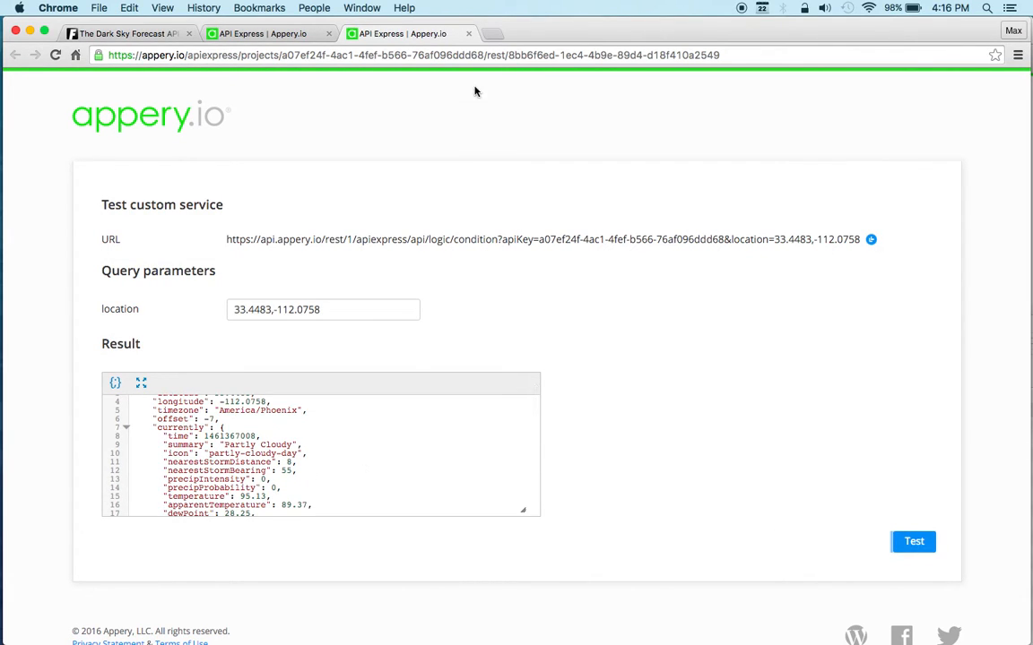
pyautogui.click(468, 33)
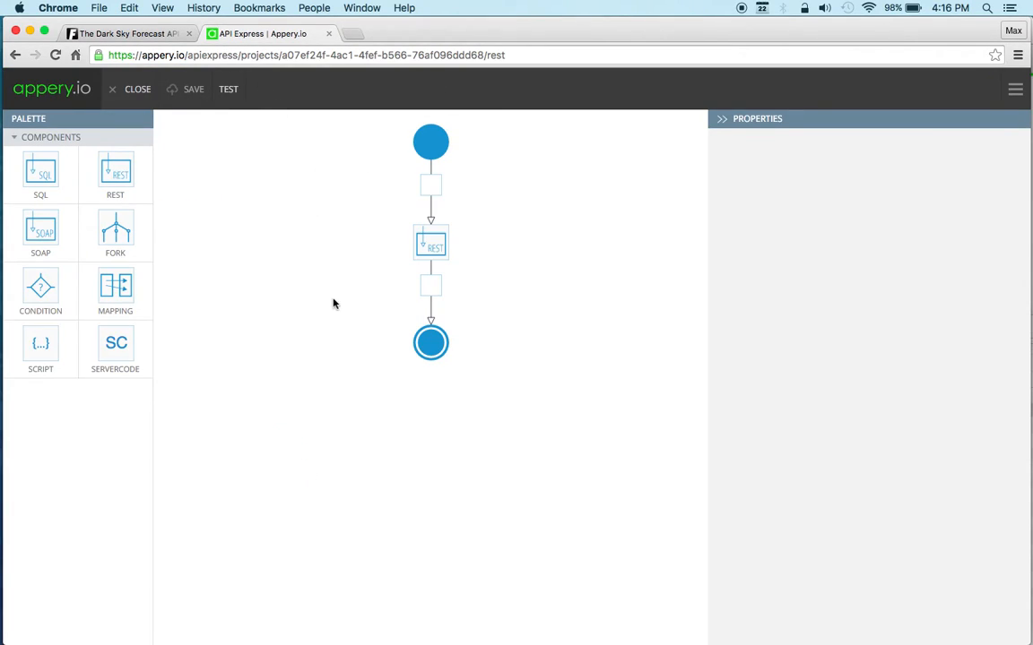
pyautogui.click(431, 240)
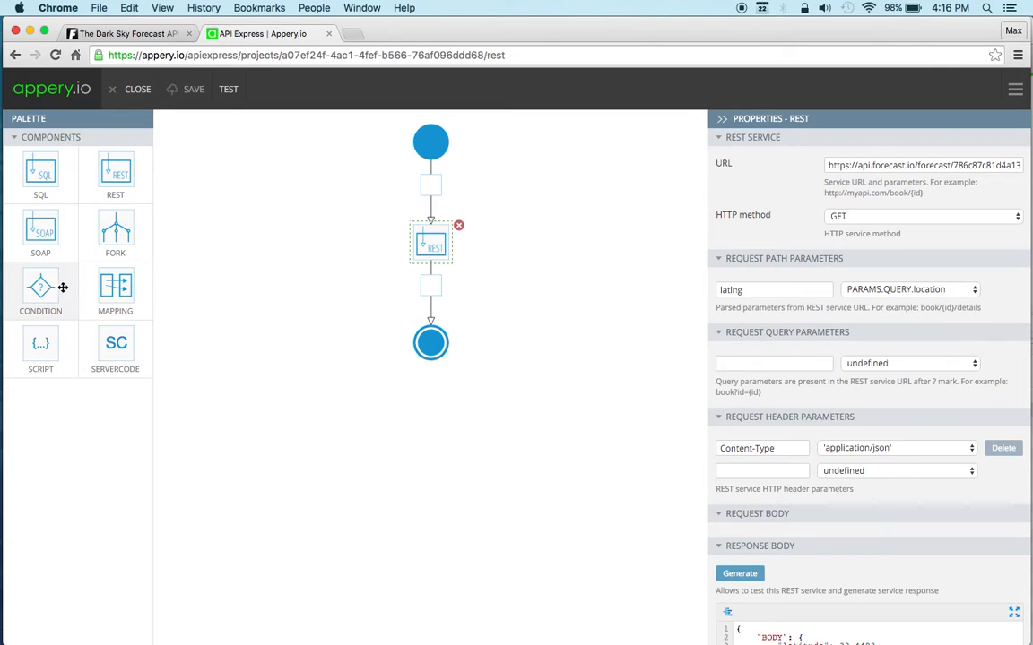
# Step: Add a Condition component after the REST component and rename its Case1 branch as hot
pyautogui.moveTo(42, 308); pyautogui.dragTo(430, 291)
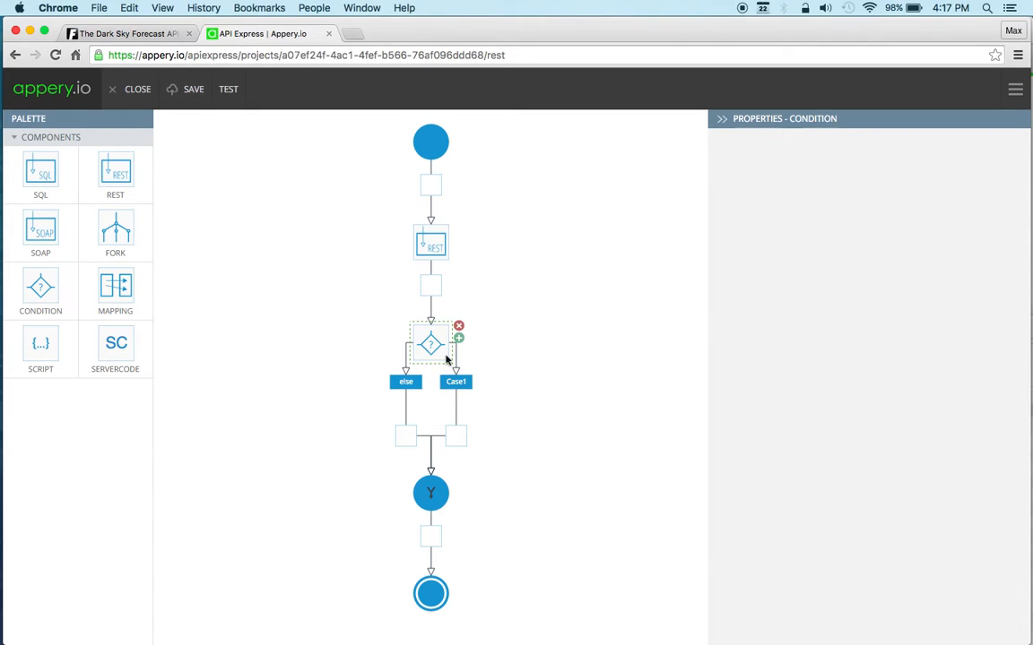
pyautogui.click(405, 387)
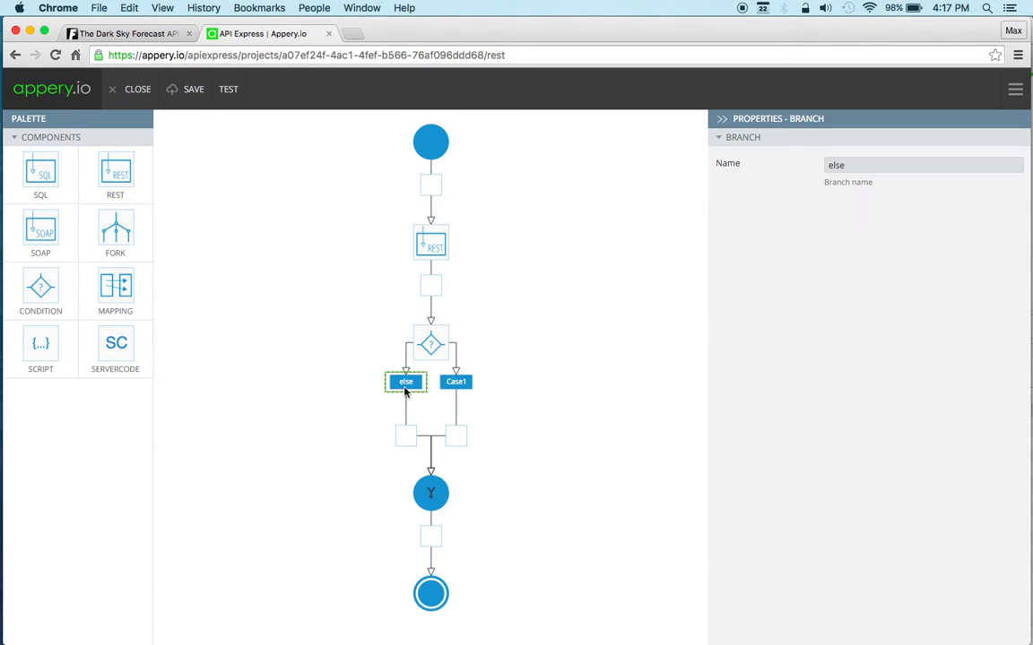
pyautogui.click(456, 385)
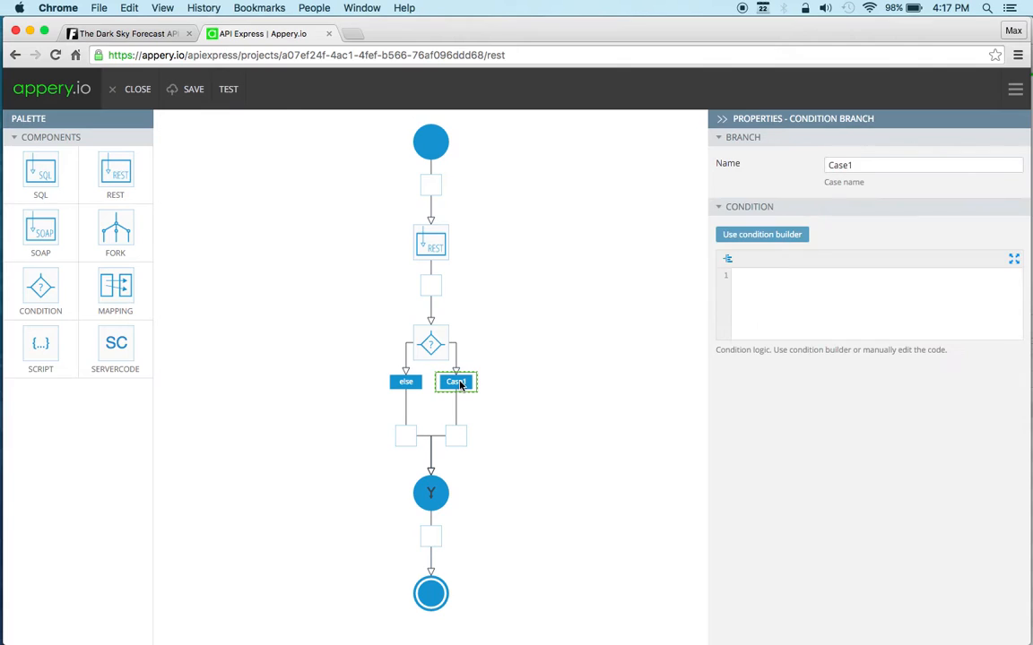
pyautogui.doubleClick(891, 165)
pyautogui.write('hot')
# Step: Build and save the hot branch's condition as BODY.BODY.currently.temperature greater than 90
pyautogui.click(763, 234)
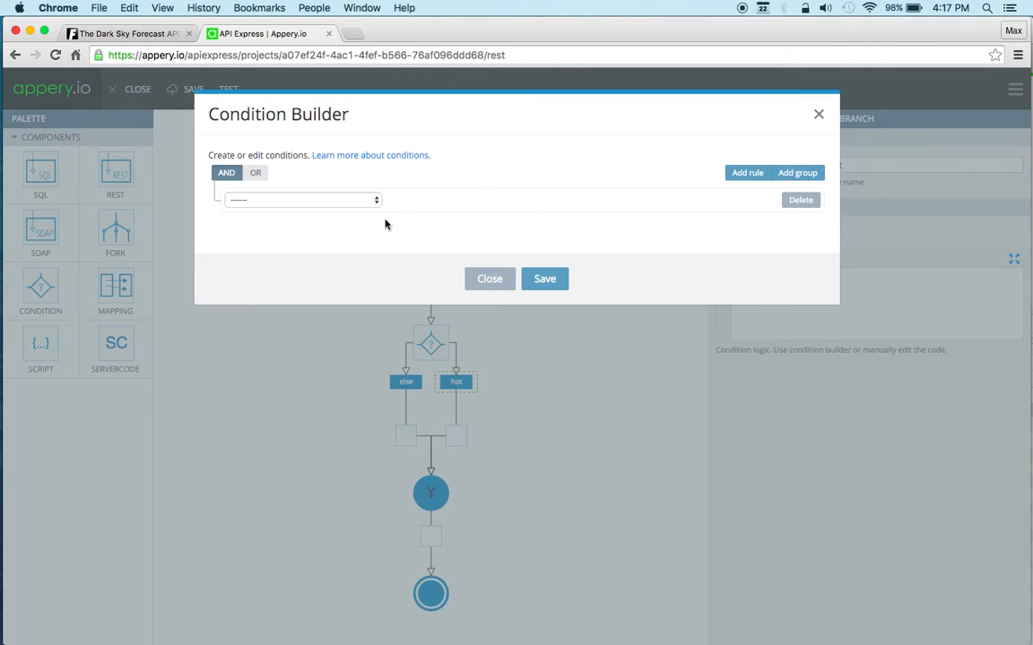
pyautogui.click(367, 201)
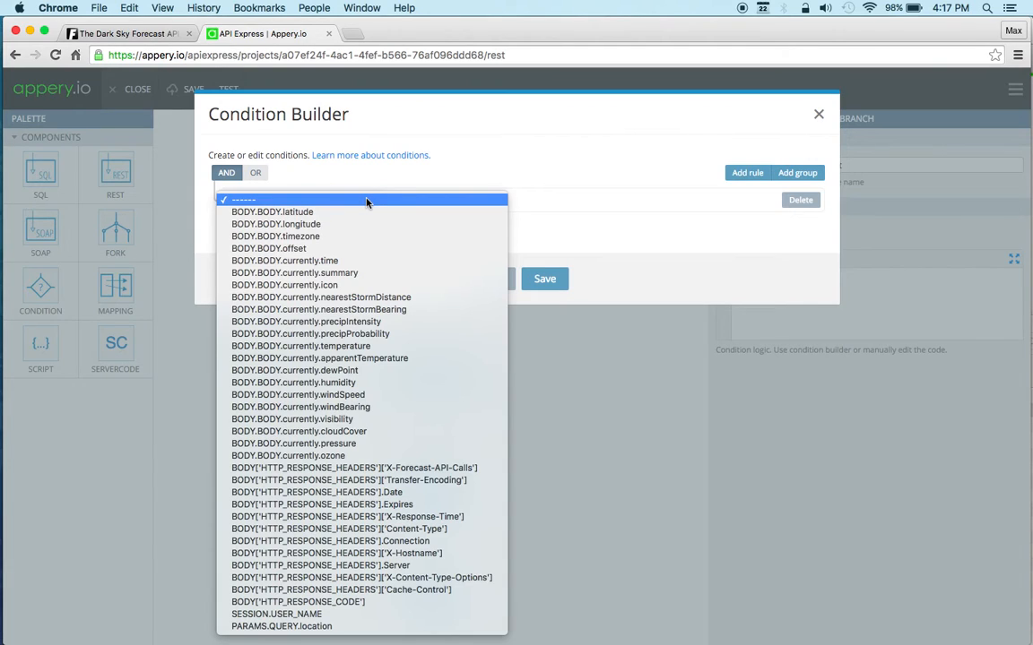
pyautogui.click(303, 346)
pyautogui.click(463, 200)
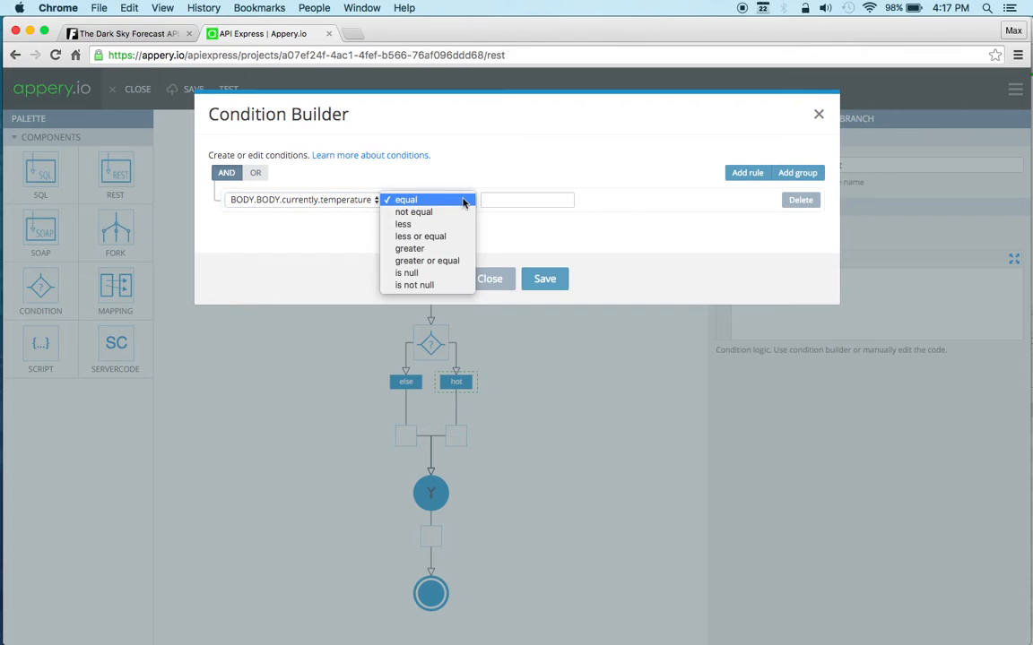
pyautogui.click(454, 249)
pyautogui.click(510, 199)
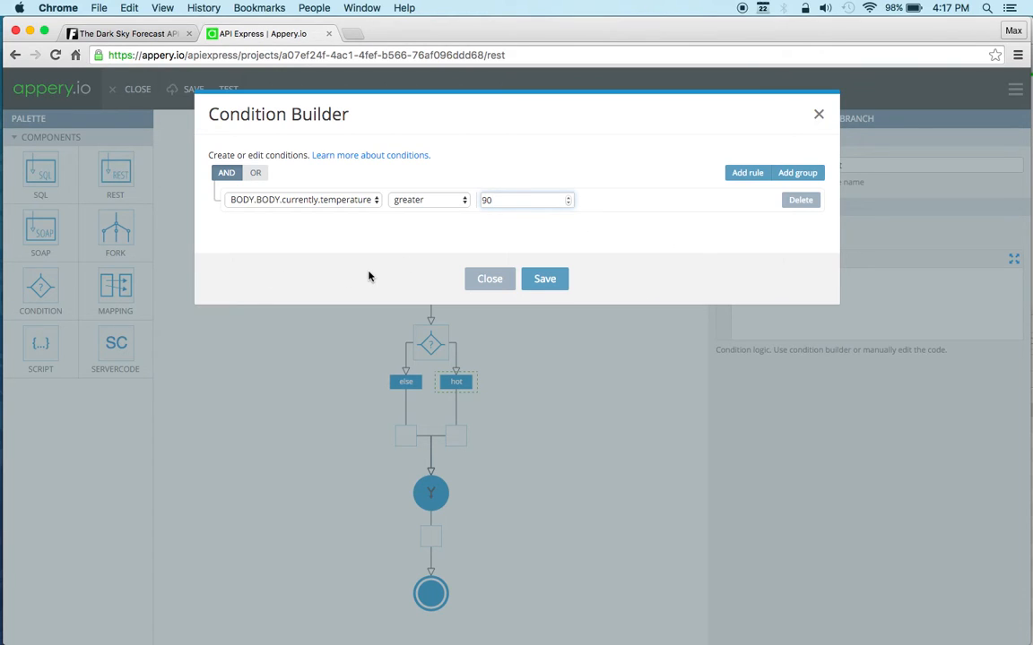
pyautogui.click(547, 281)
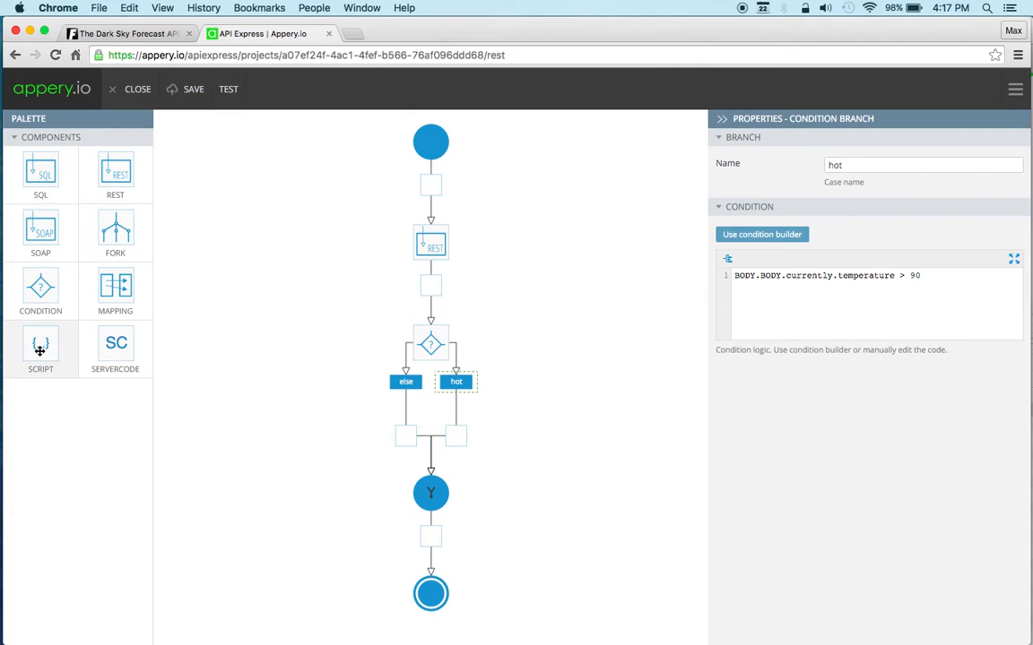
# Step: Add a Script component to each branch, set the hot one to result = {"message": "It's hot."} and run it
pyautogui.moveTo(42, 347); pyautogui.dragTo(405, 441)
pyautogui.moveTo(50, 351); pyautogui.dragTo(453, 536)
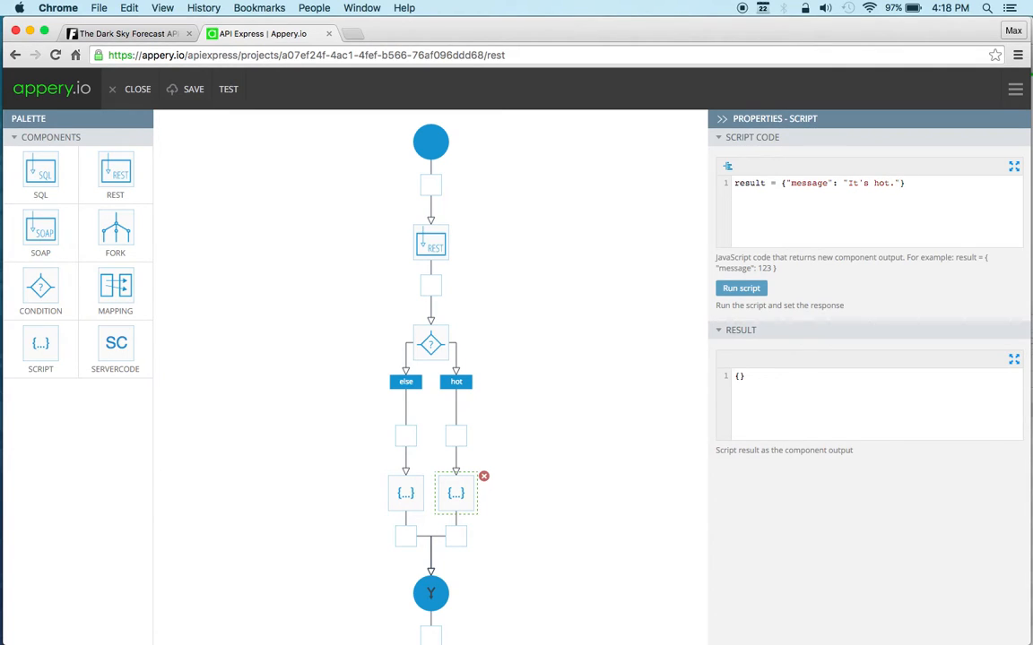
pyautogui.click(748, 288)
# Step: Copy the hot script's code into the else branch's script and change its message to "It's cold."
pyautogui.moveTo(916, 183); pyautogui.dragTo(729, 186)
pyautogui.press('super+c')
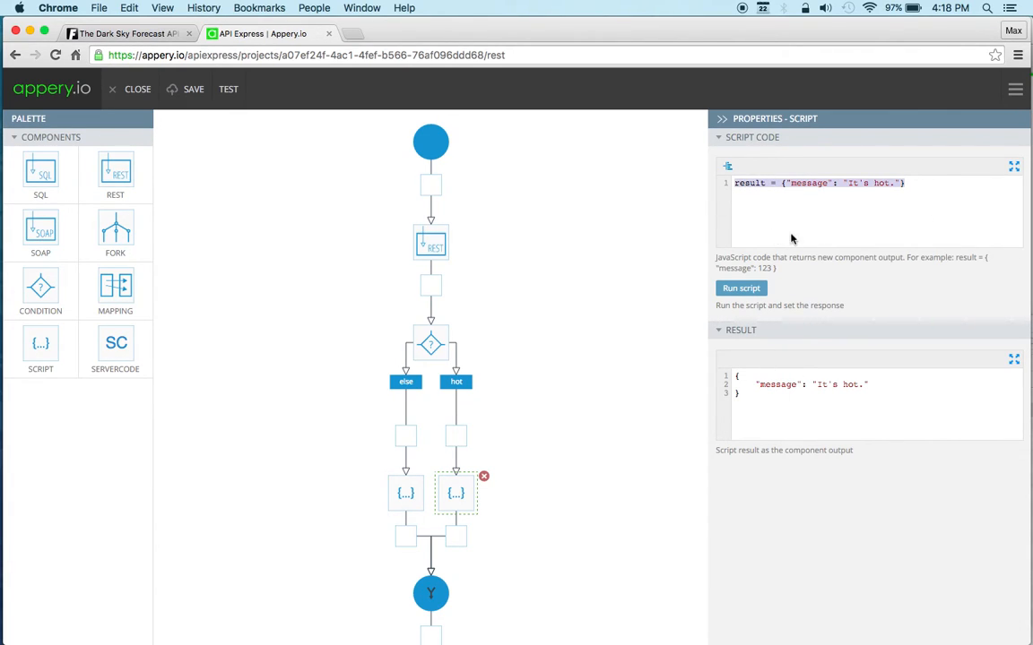
pyautogui.click(405, 495)
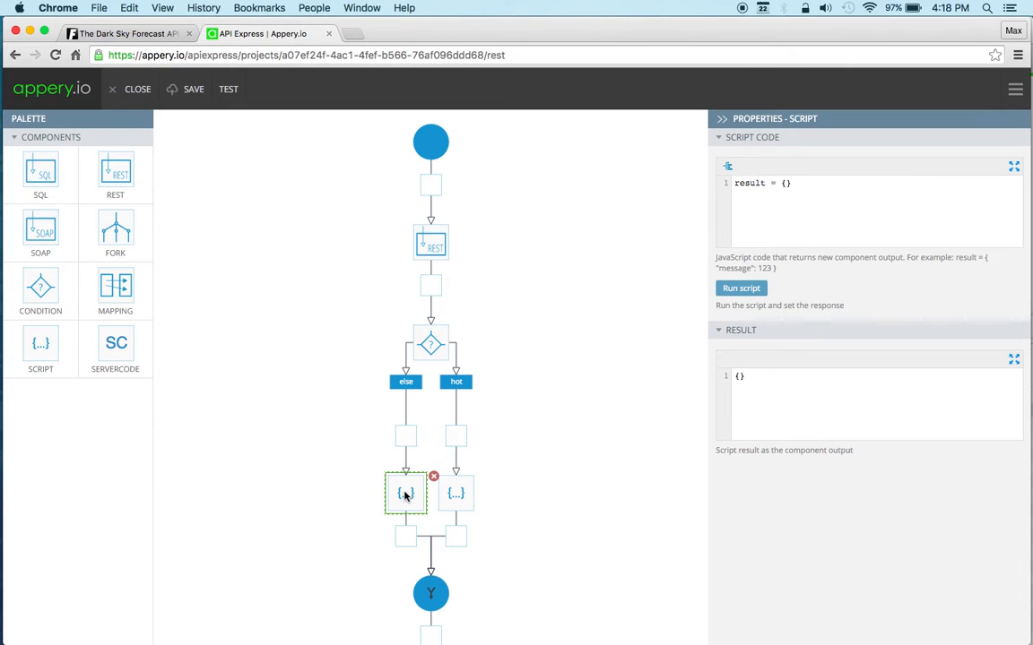
pyautogui.moveTo(802, 183); pyautogui.dragTo(721, 161)
pyautogui.press('super+v')
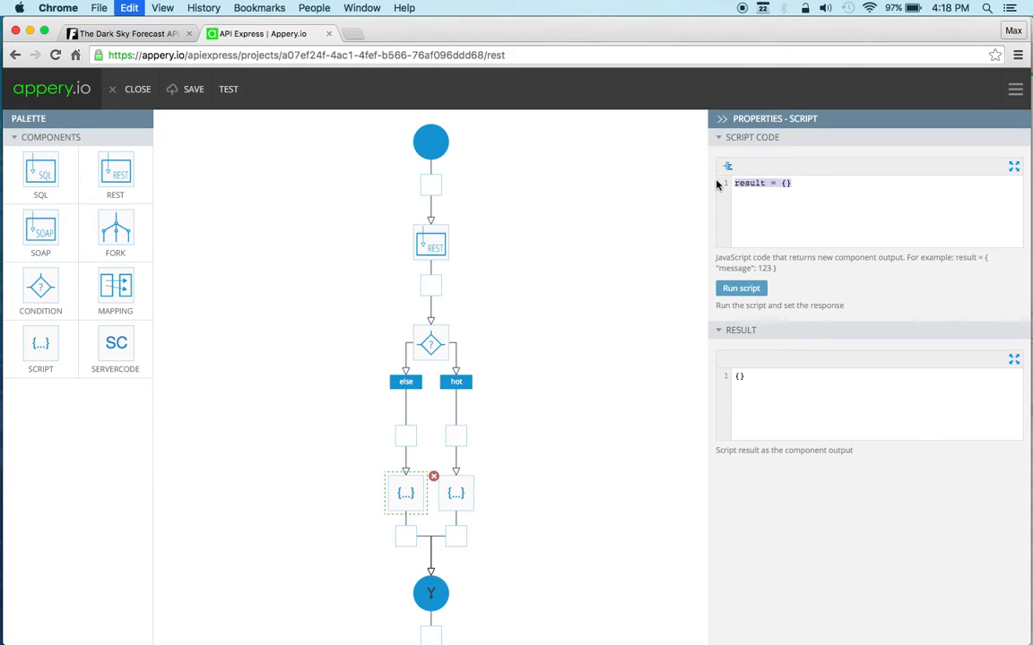
pyautogui.doubleClick(881, 183)
pyautogui.write('cold."')
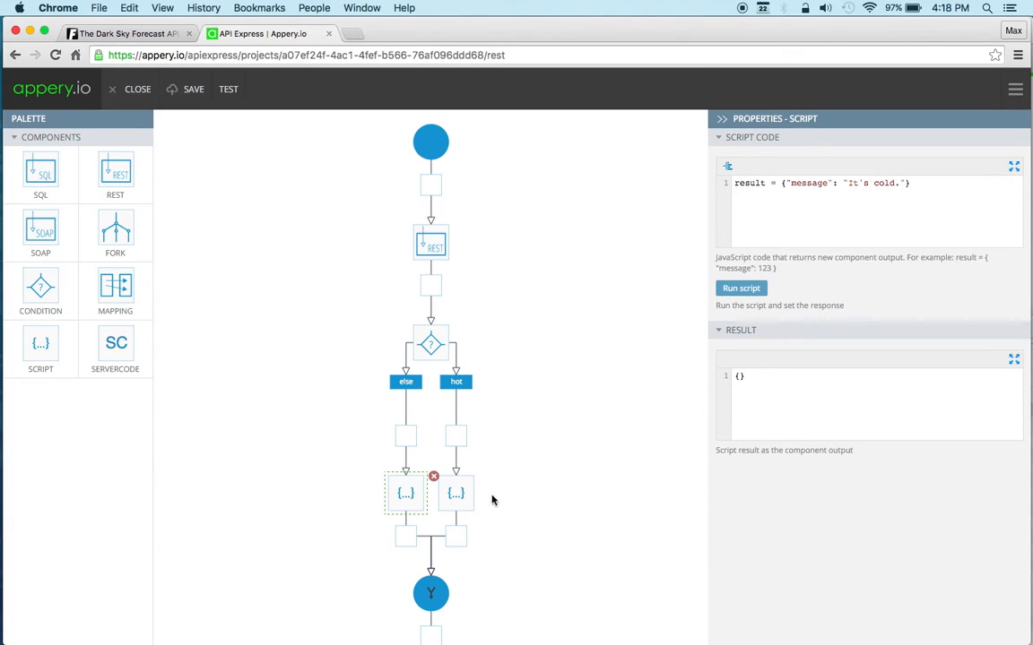
# Step: Set the condition merge's mapping template to {"result": ""}
pyautogui.scroll(-3, 551, 407)
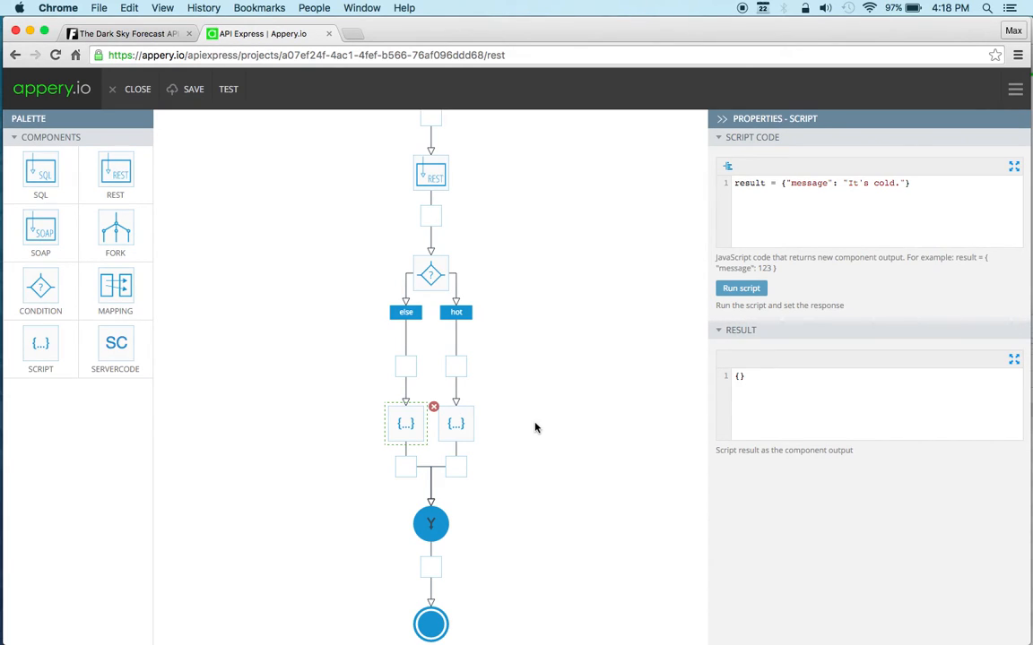
pyautogui.click(417, 526)
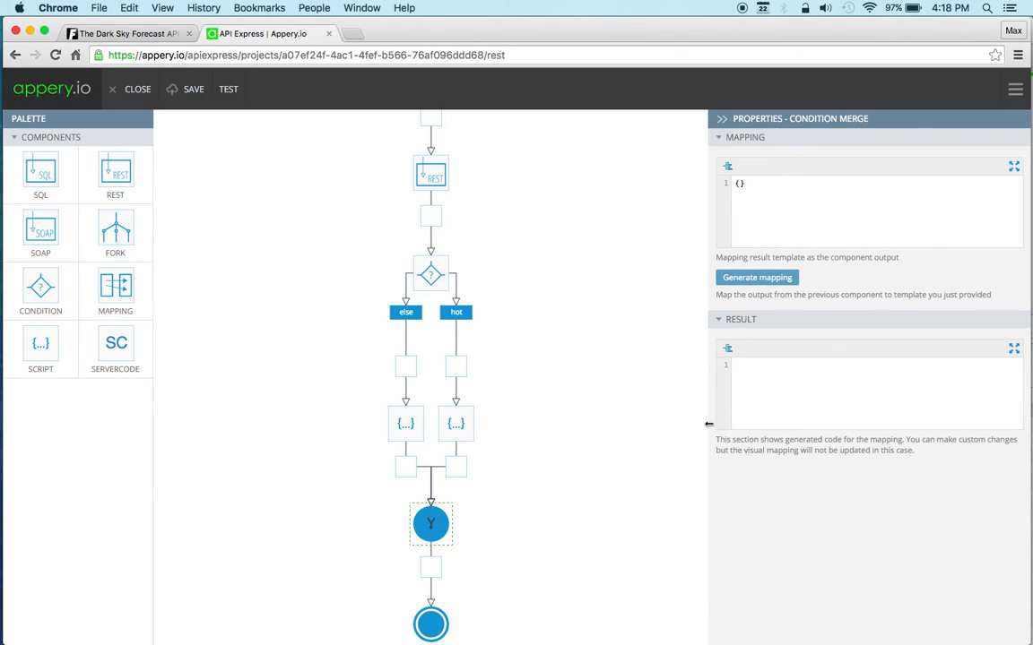
pyautogui.click(775, 287)
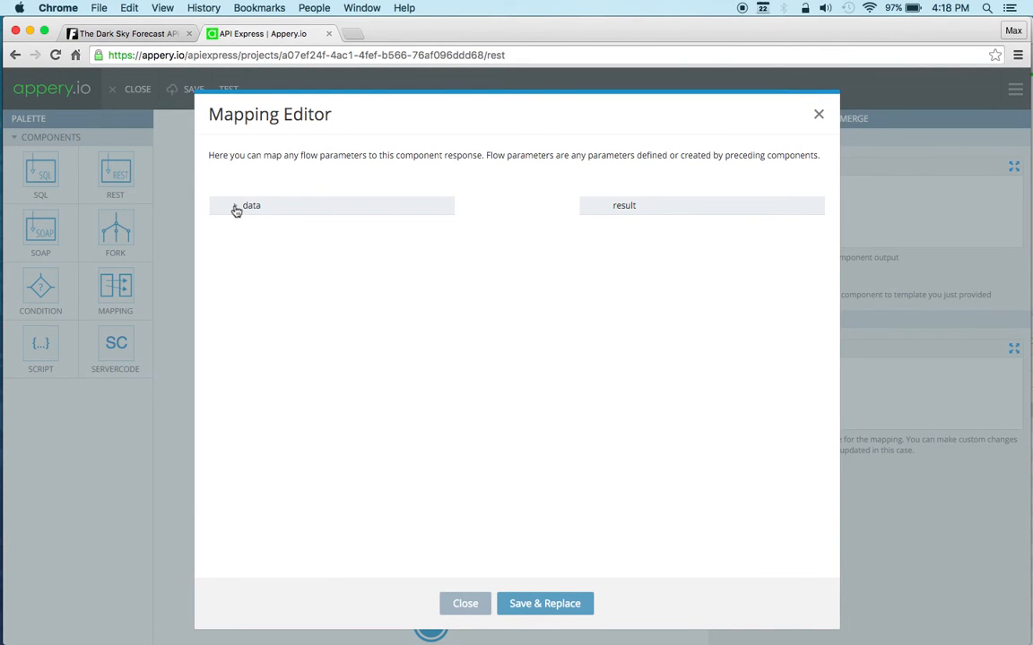
pyautogui.click(465, 604)
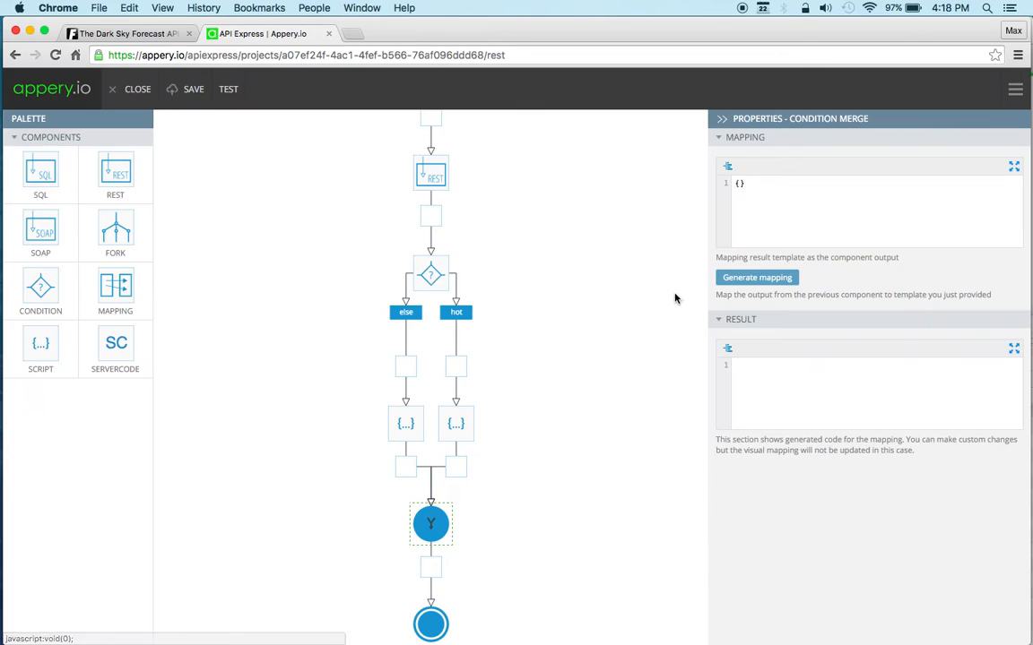
pyautogui.write('"resu')
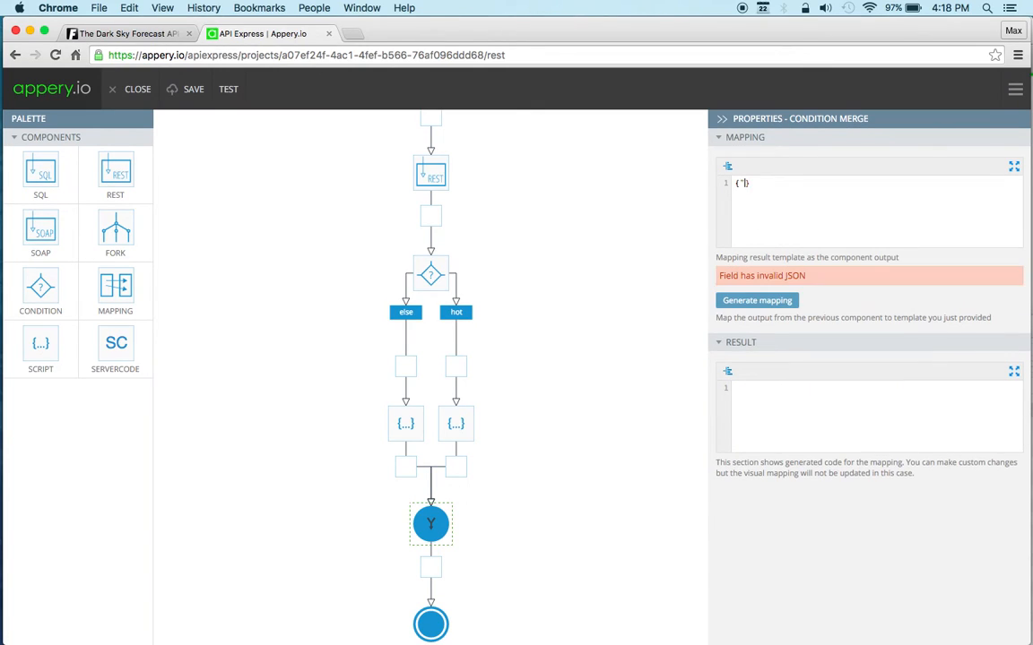
pyautogui.write('lt": "')
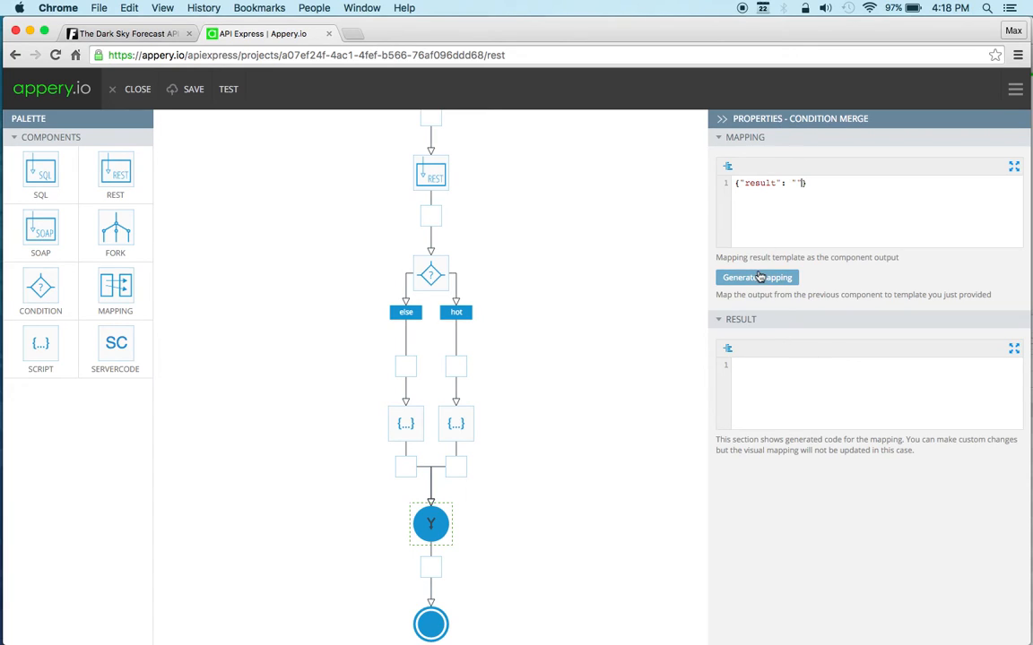
pyautogui.click(724, 277)
pyautogui.click(606, 207)
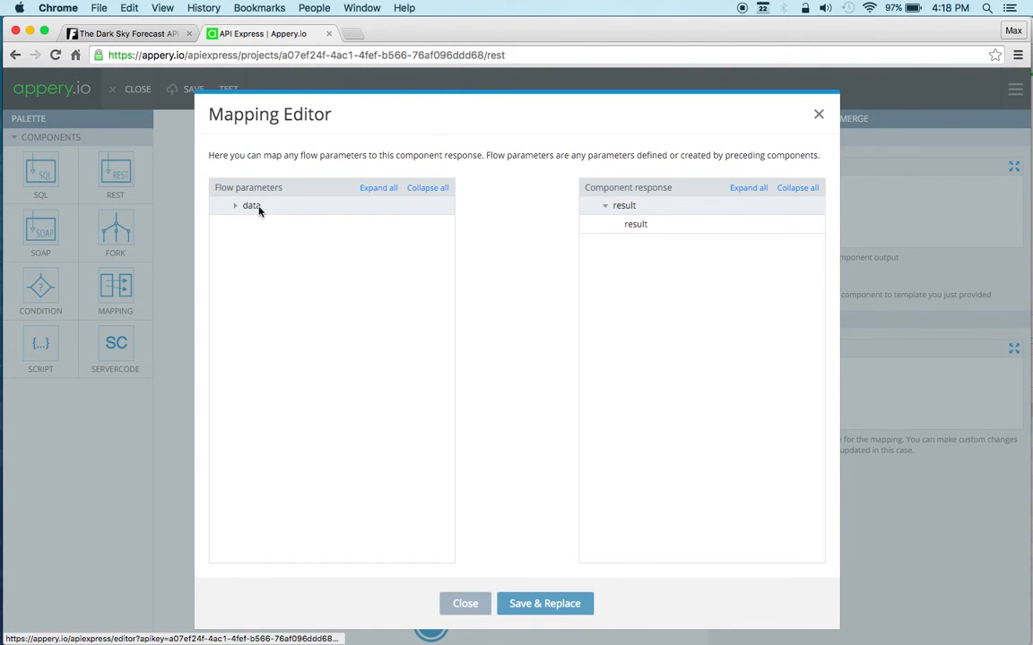
pyautogui.click(235, 205)
pyautogui.click(247, 225)
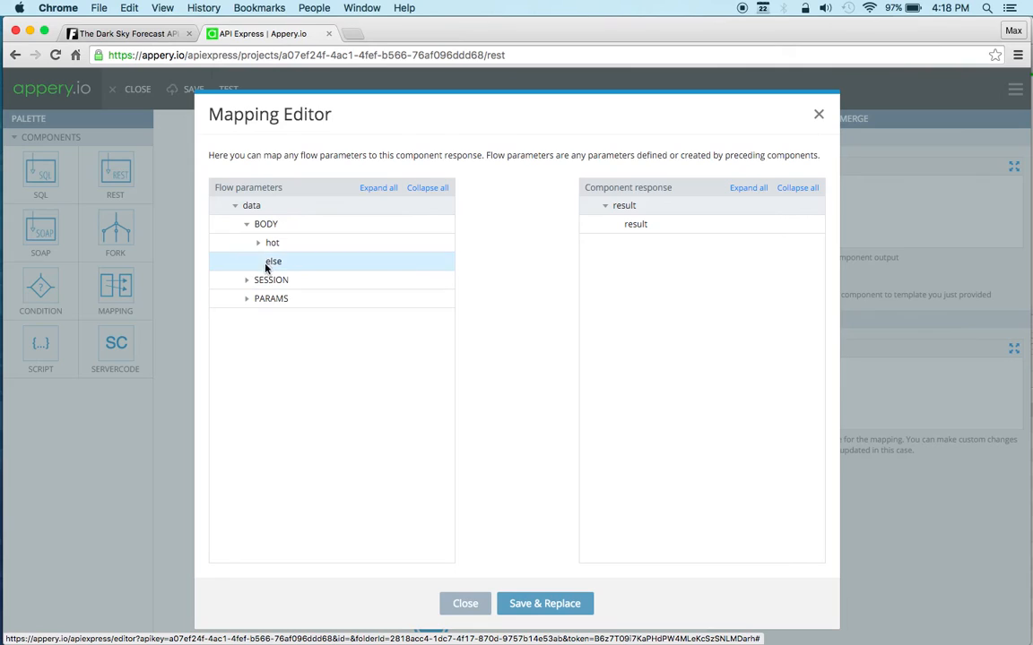
pyautogui.click(258, 243)
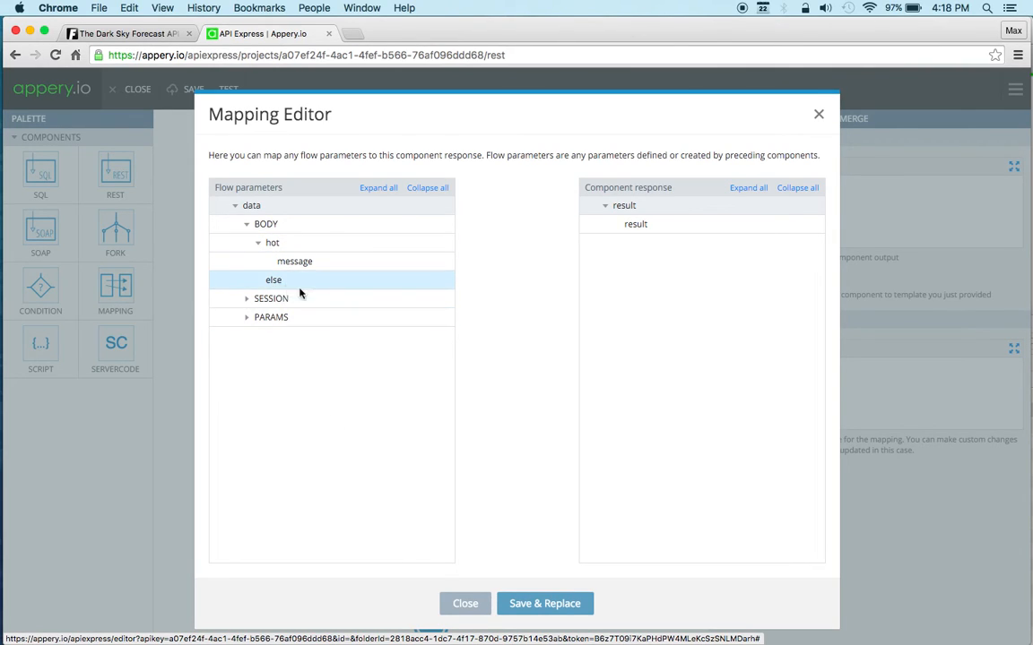
pyautogui.click(470, 610)
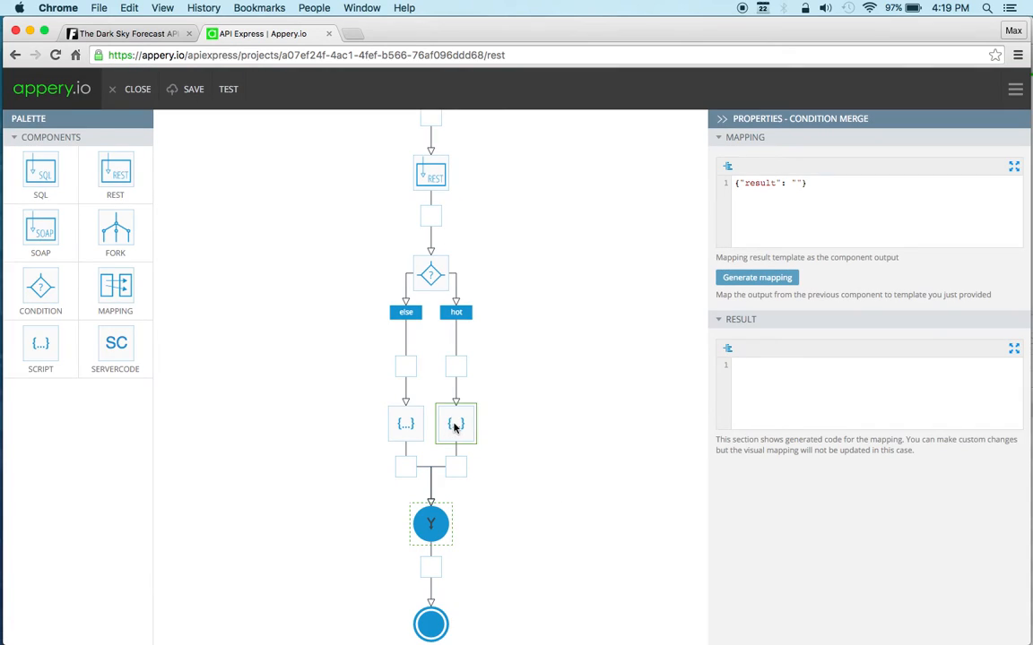
# Step: Run the else branch's script to generate its result
pyautogui.click(414, 429)
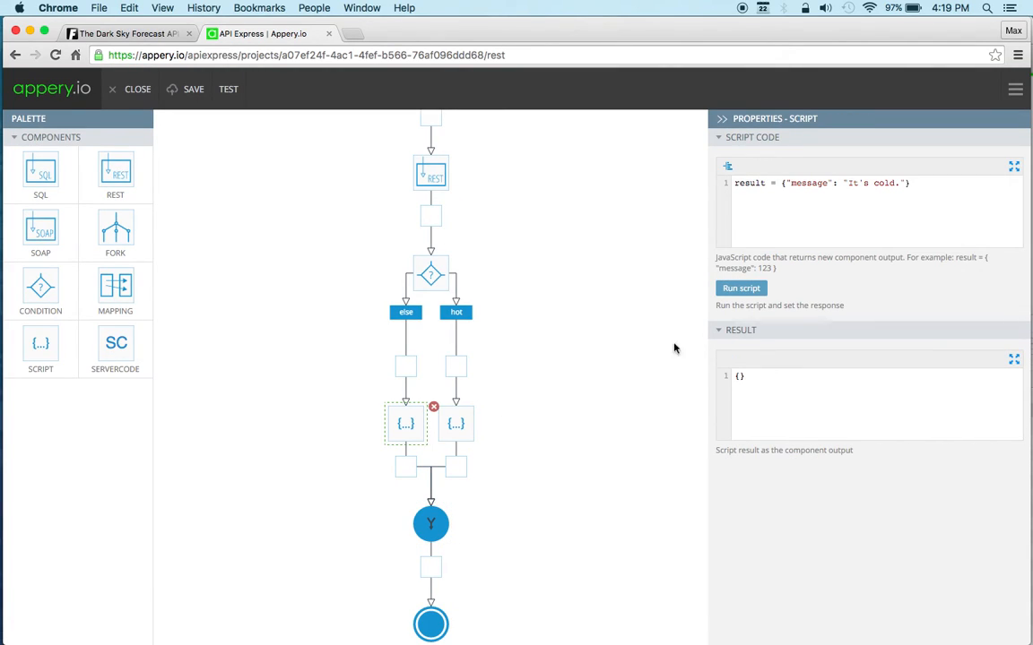
pyautogui.click(743, 288)
# Step: Map both the hot and the else message to result in the condition merge and save the mapping
pyautogui.click(438, 529)
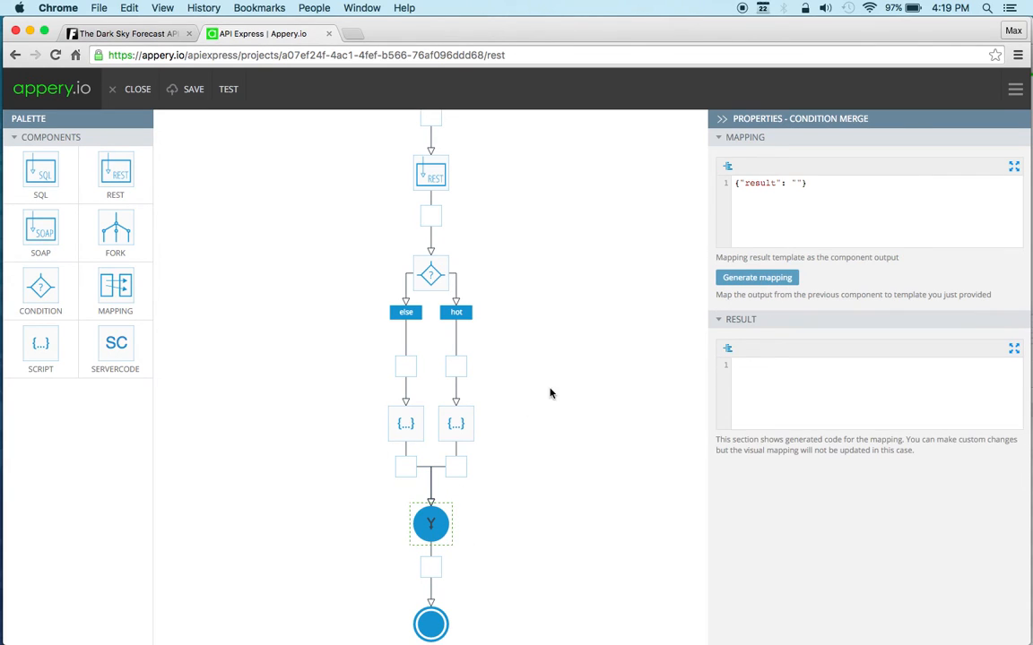
pyautogui.click(755, 279)
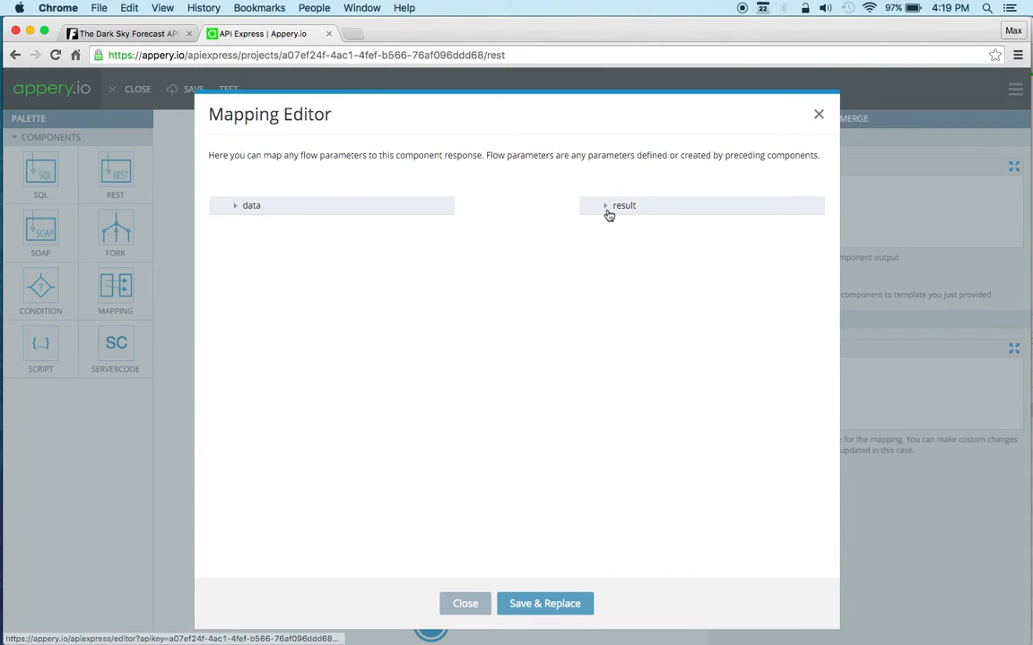
pyautogui.click(237, 207)
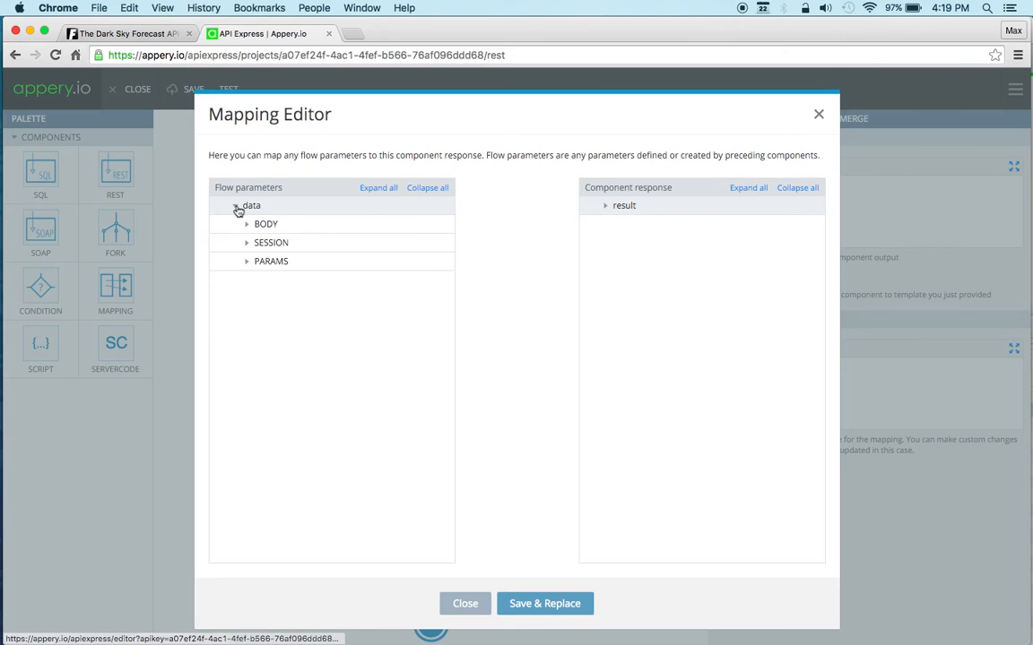
pyautogui.click(379, 188)
pyautogui.click(605, 205)
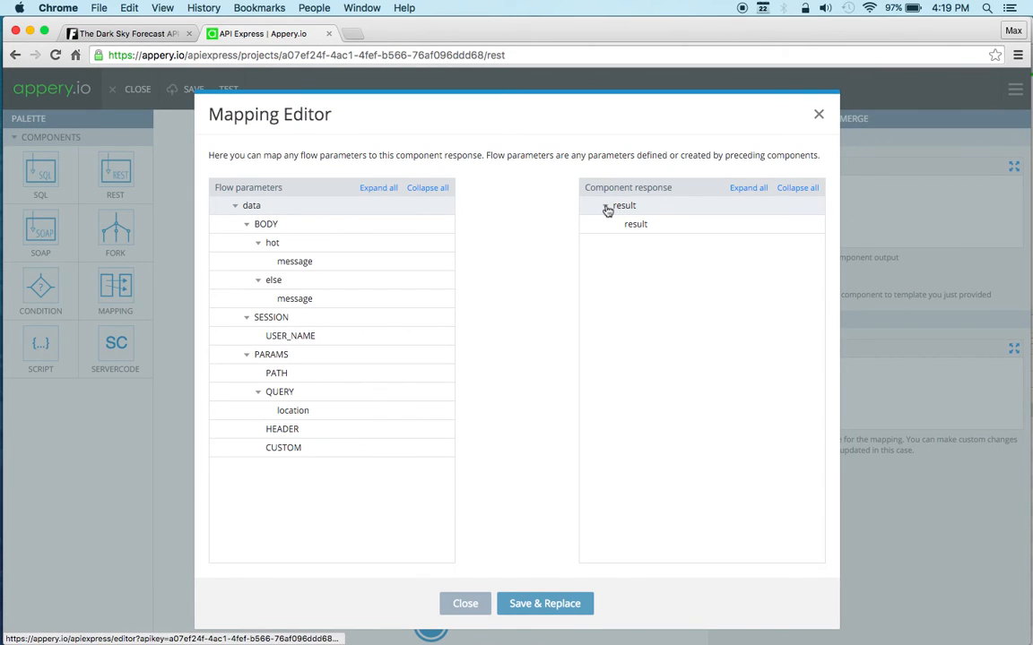
pyautogui.moveTo(318, 266); pyautogui.dragTo(636, 224)
pyautogui.moveTo(376, 302); pyautogui.dragTo(636, 225)
pyautogui.click(535, 604)
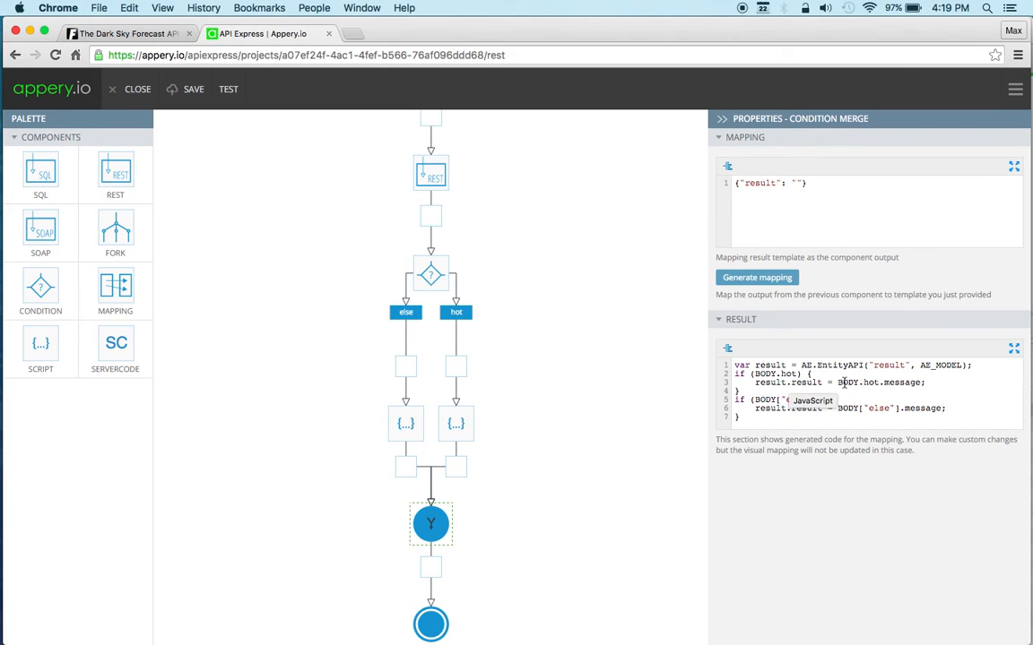
# Step: Review the condition merge's generated mapping code and the End component's response body
pyautogui.moveTo(838, 383); pyautogui.dragTo(910, 384)
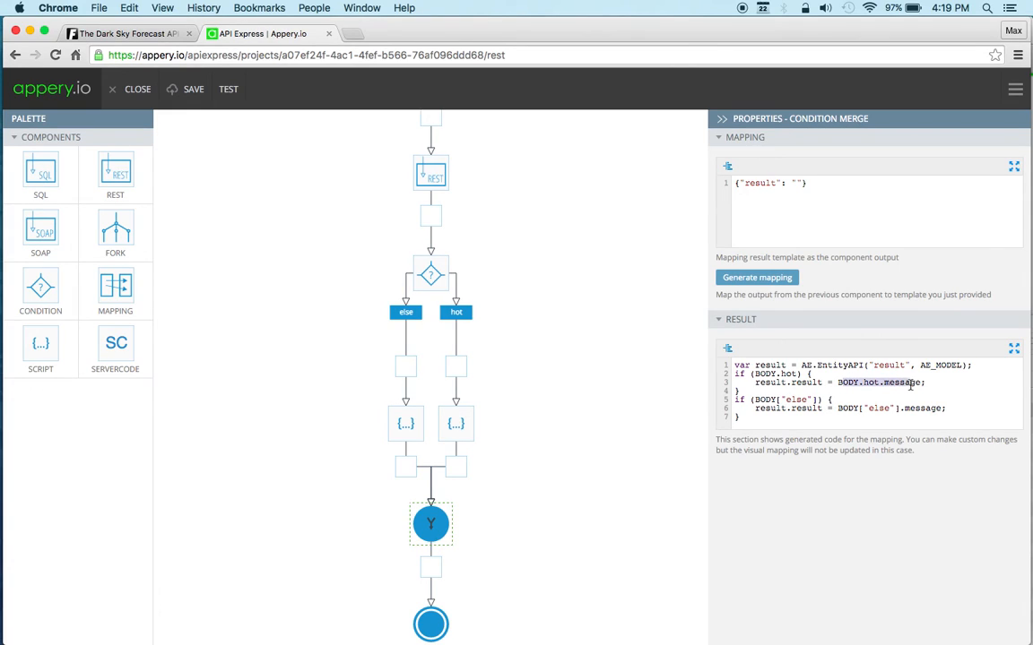
pyautogui.click(861, 399)
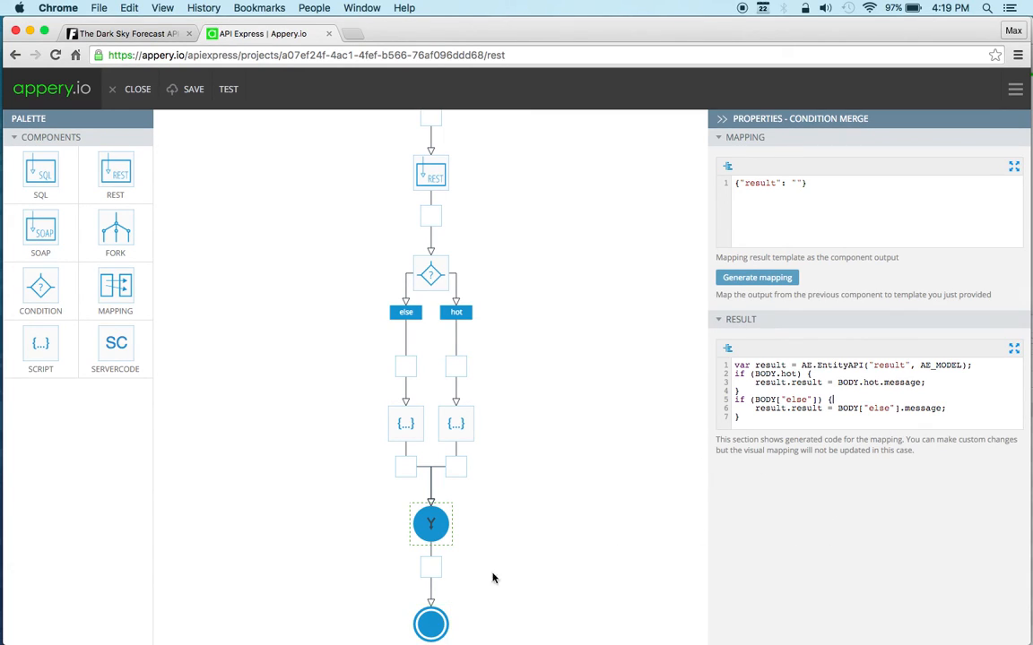
pyautogui.click(432, 624)
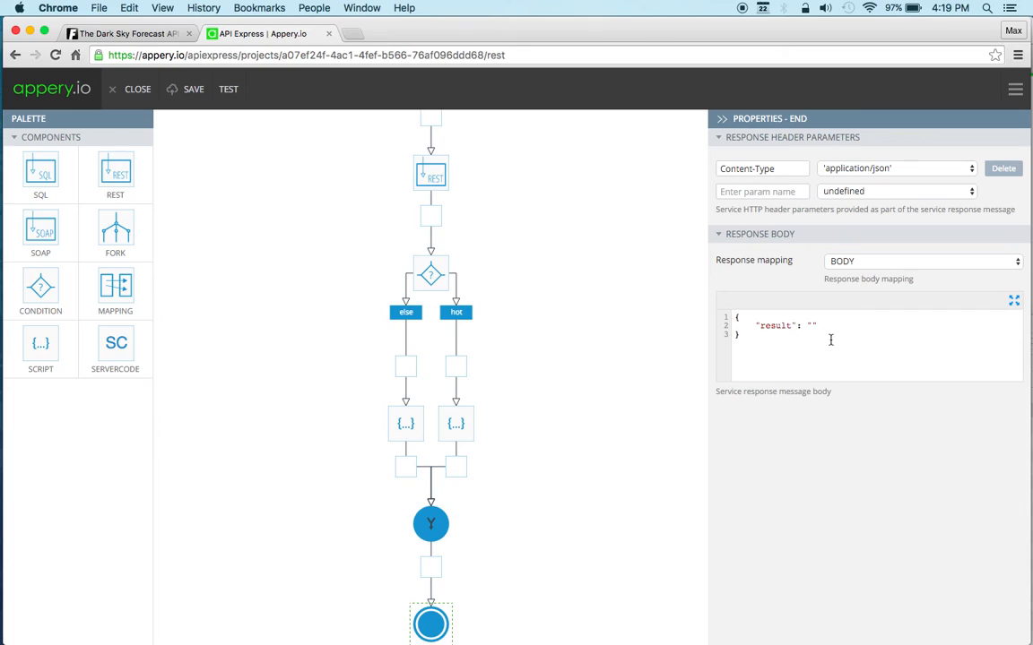
# Step: Open the service's test page and test it with the Phoenix, AZ coordinates 33.4483,-112.0758 from the TextEdit note as location
pyautogui.click(224, 95)
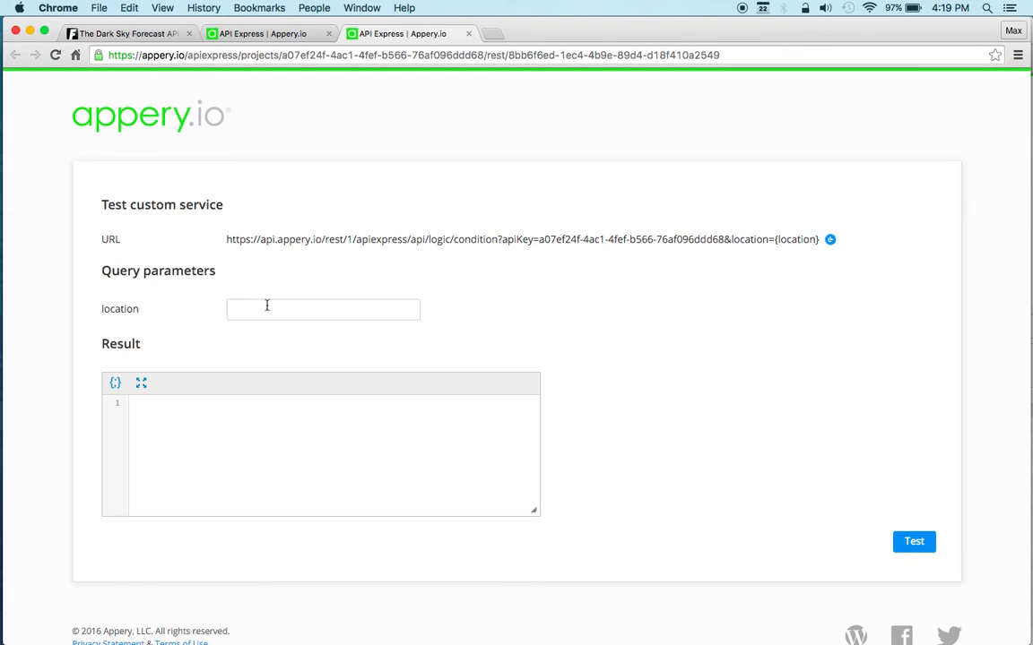
pyautogui.click(17, 455)
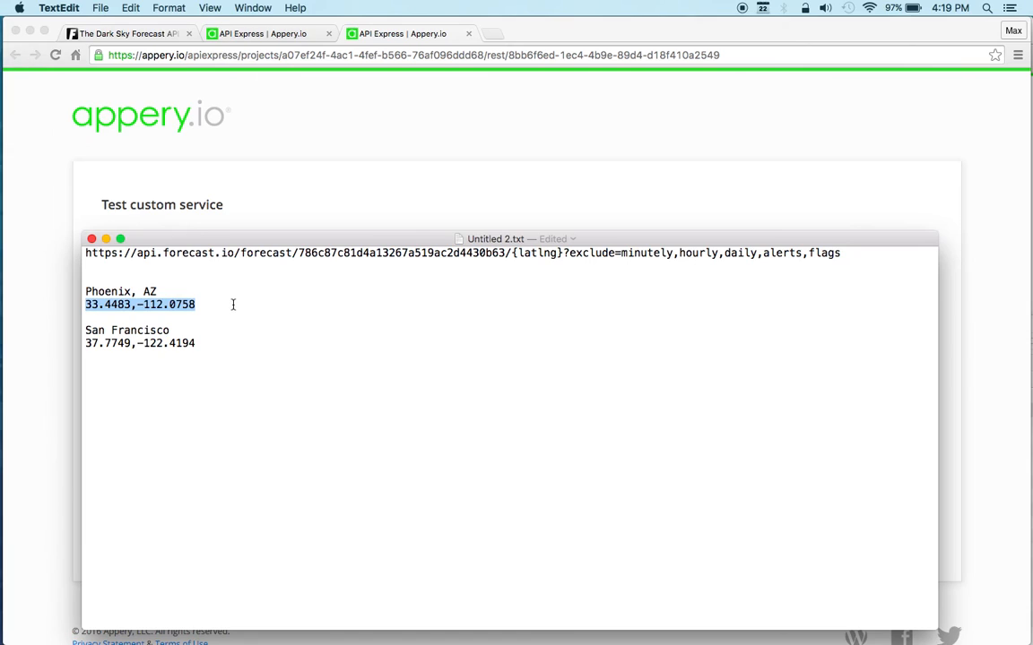
pyautogui.click(199, 305)
pyautogui.moveTo(196, 305); pyautogui.dragTo(85, 305)
pyautogui.press('super+c')
pyautogui.click(322, 140)
pyautogui.click(357, 311)
pyautogui.press('super+v')
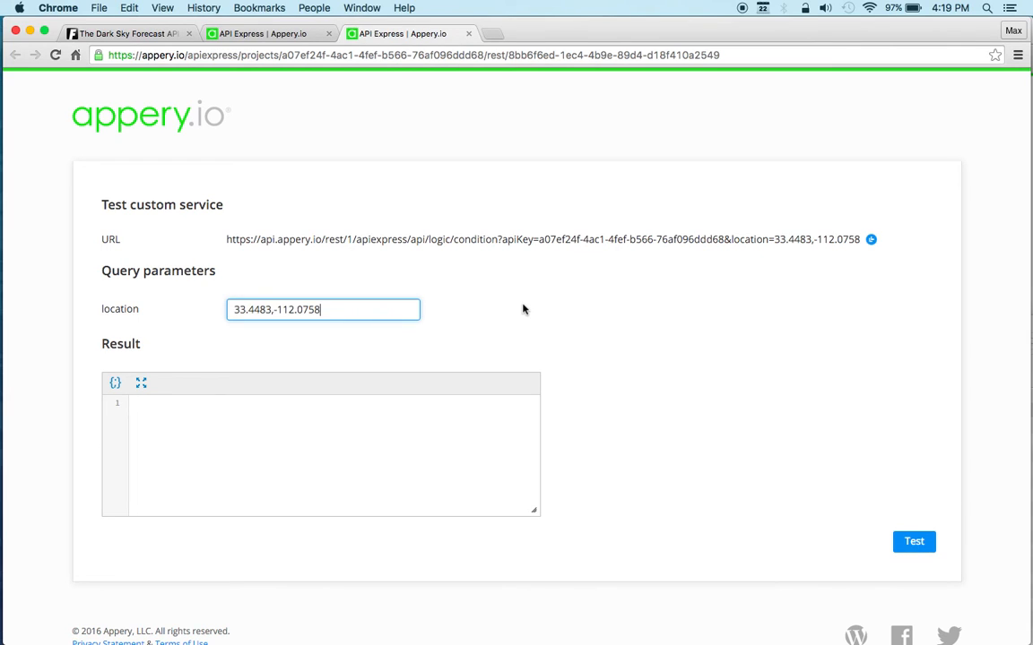
pyautogui.click(906, 542)
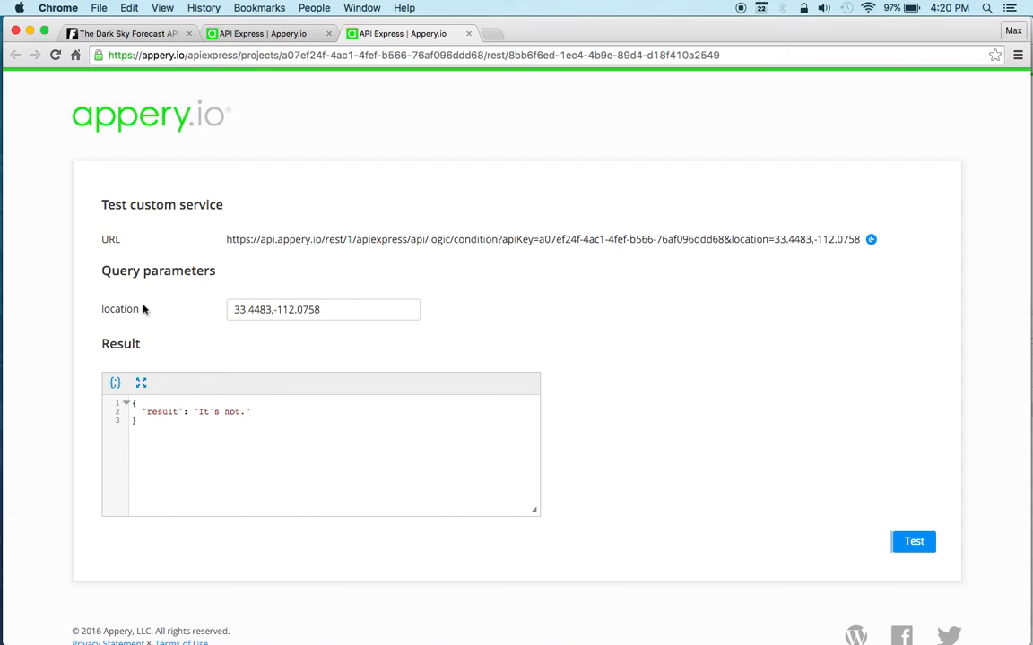
# Step: Replace the location with the San Francisco coordinates 37.7749,-122.4194 from the TextEdit note and run the service test again
pyautogui.click(20, 504)
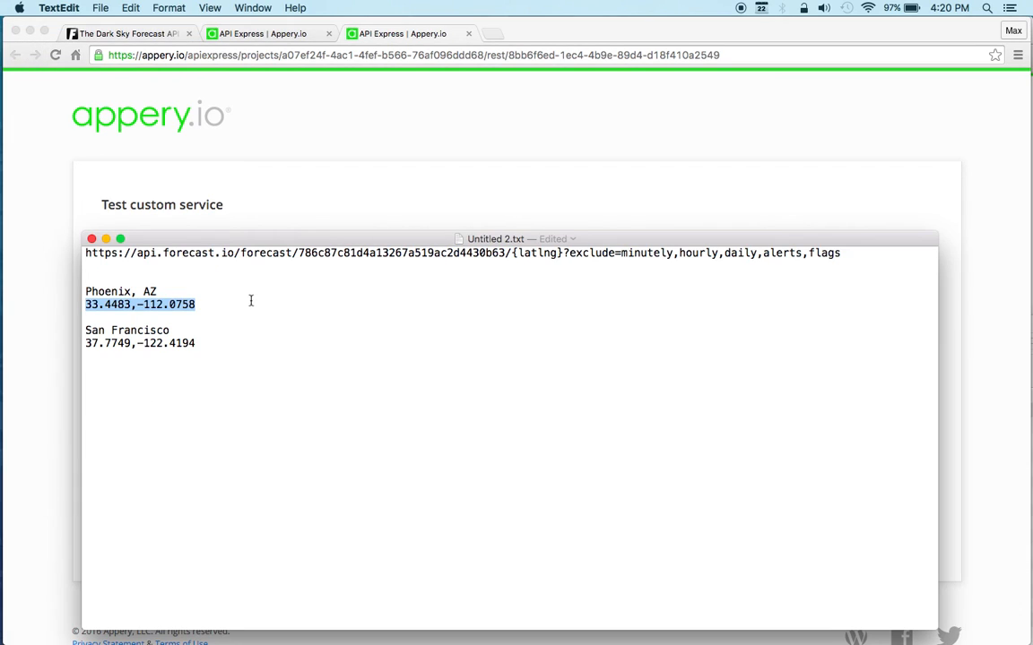
pyautogui.moveTo(196, 344); pyautogui.dragTo(85, 345)
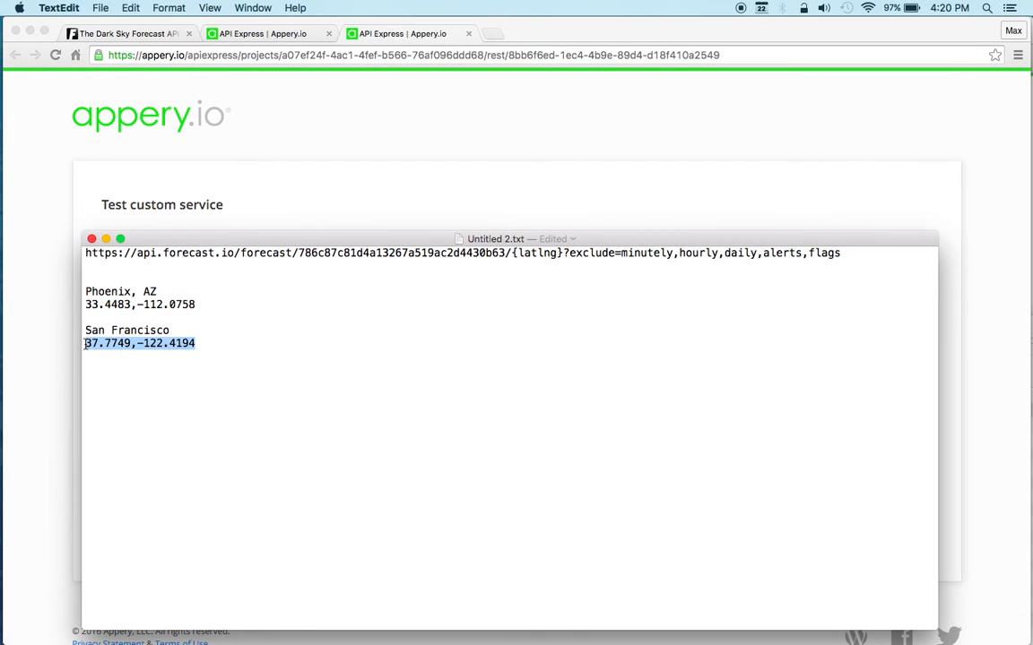
pyautogui.click(373, 105)
pyautogui.tripleClick(365, 310)
pyautogui.press('cmd+v')
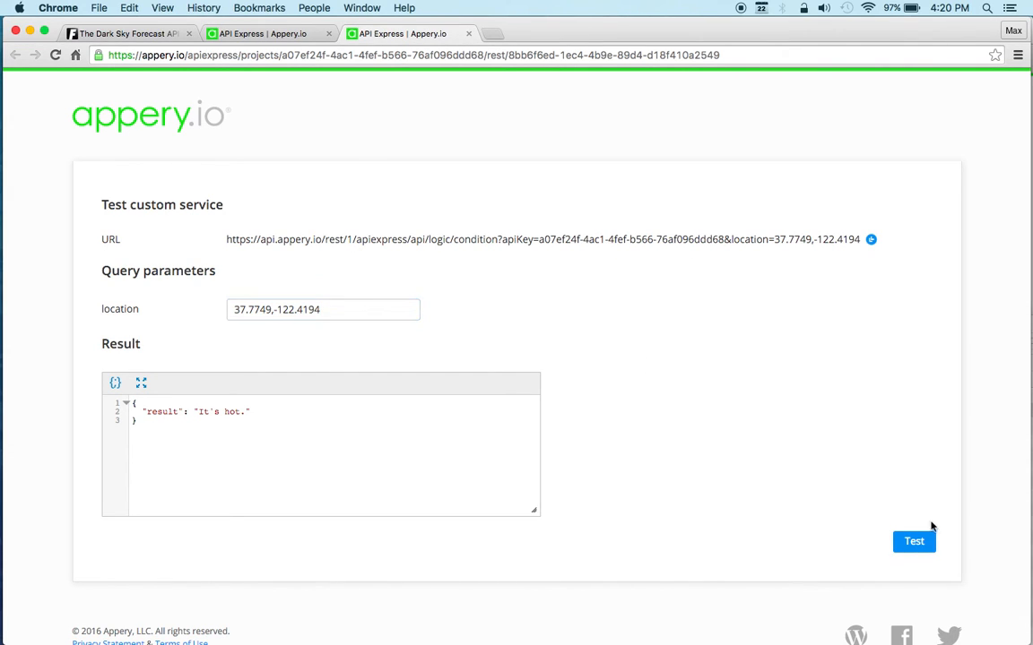
pyautogui.click(915, 549)
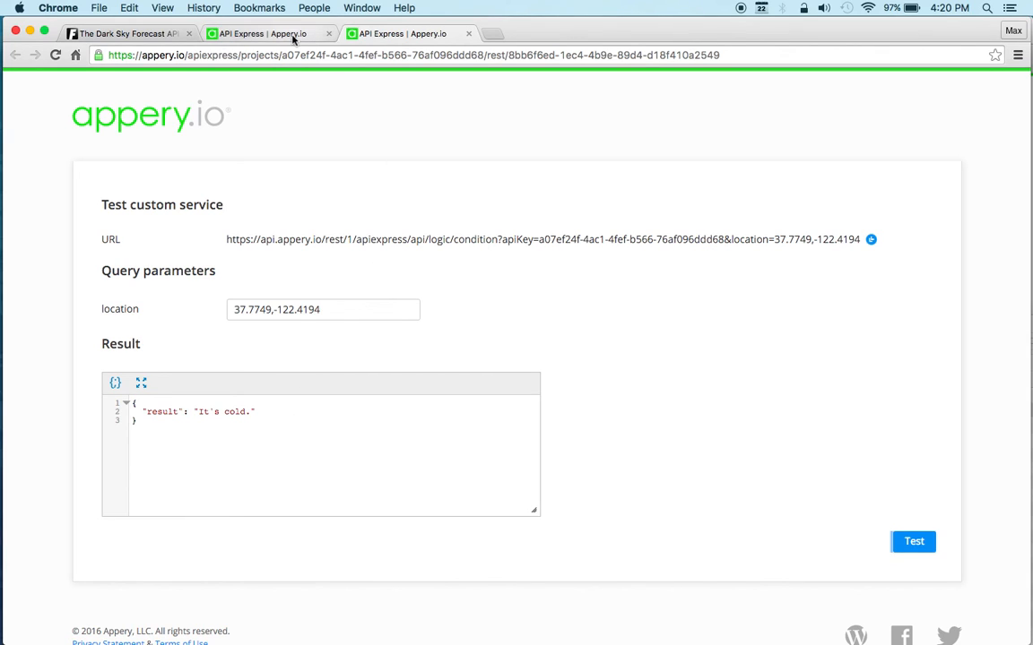
# Step: Return to the service flow and review the else branch's script code and result
pyautogui.click(257, 34)
pyautogui.scroll(2, 544, 353)
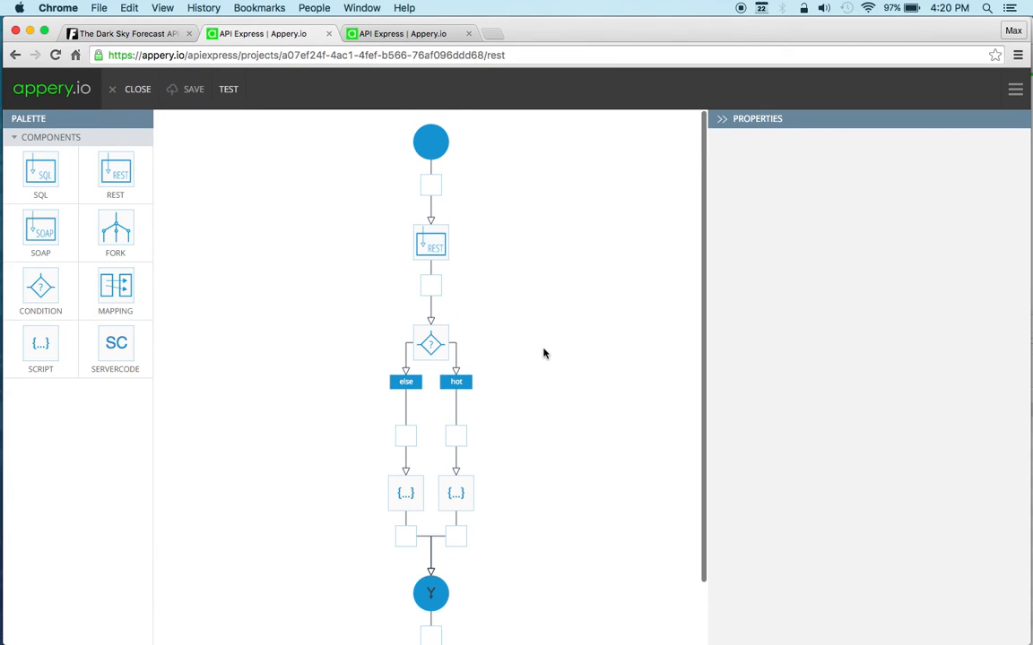
pyautogui.click(400, 507)
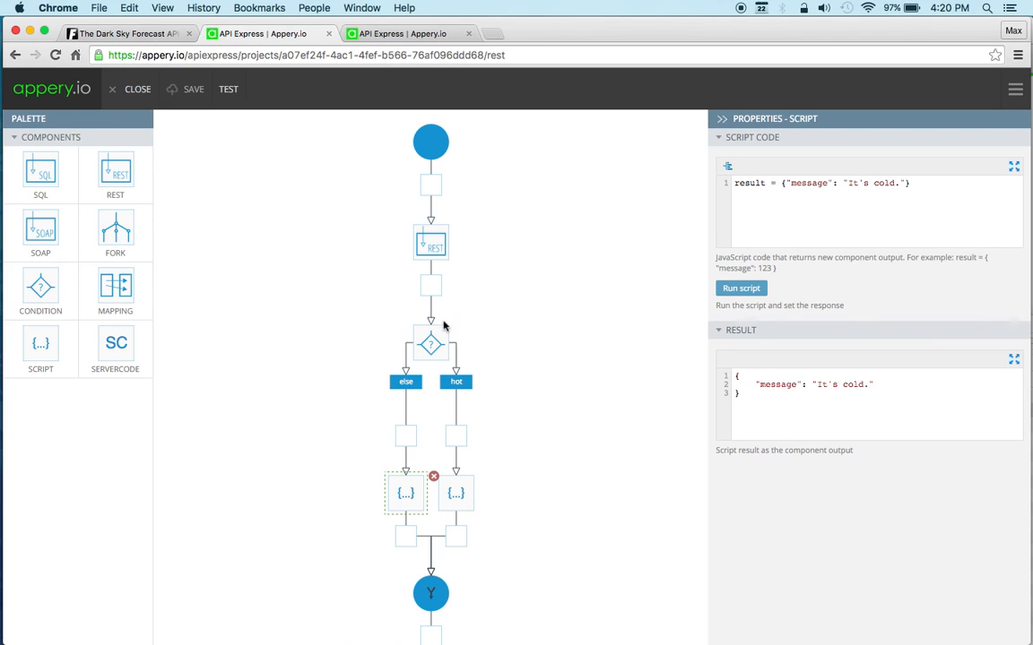
# Step: Add another case branch to the condition component and return to the service's test page
pyautogui.click(428, 343)
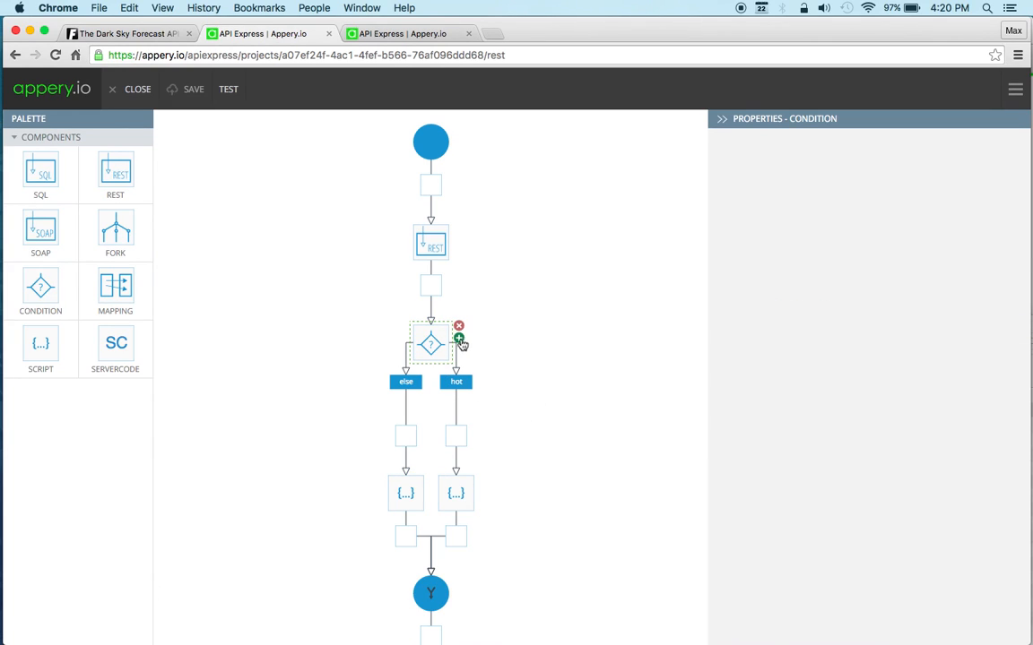
pyautogui.click(459, 340)
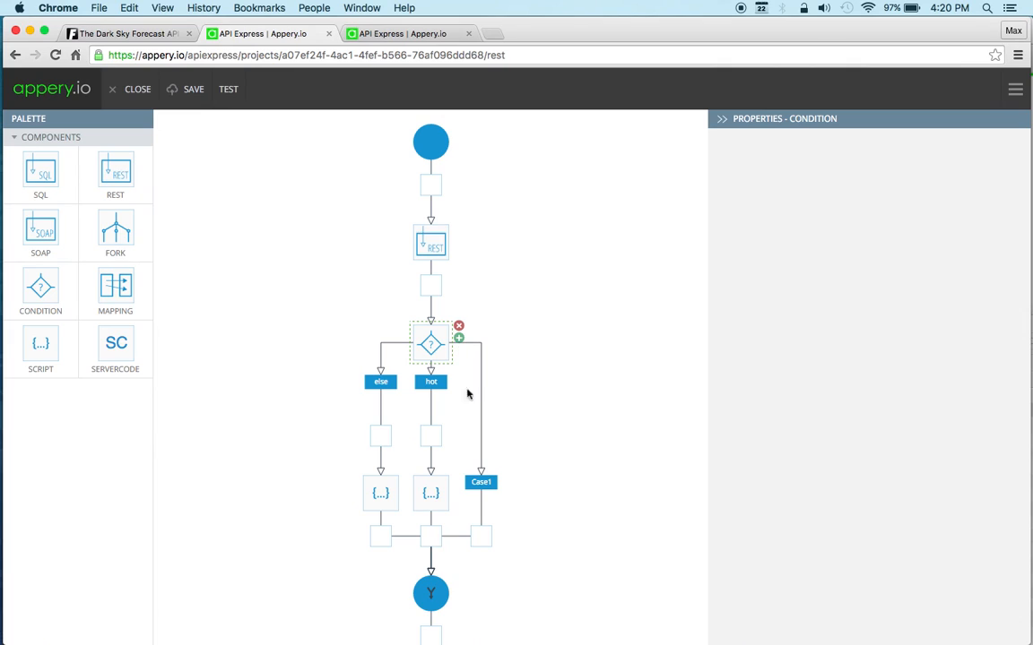
pyautogui.scroll(-2, 560, 435)
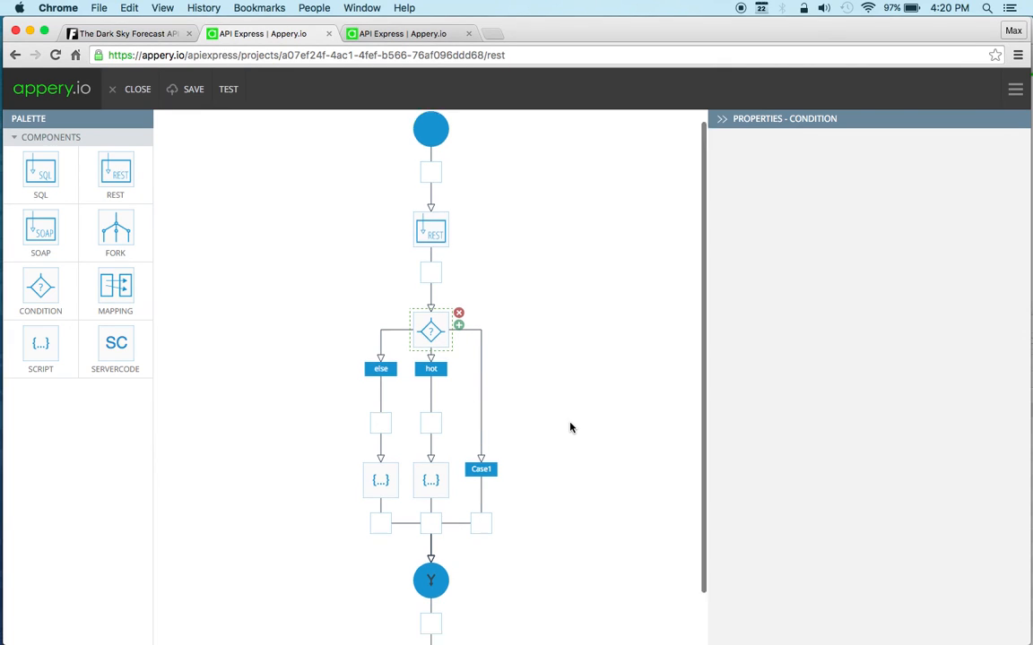
pyautogui.scroll(2, 538, 340)
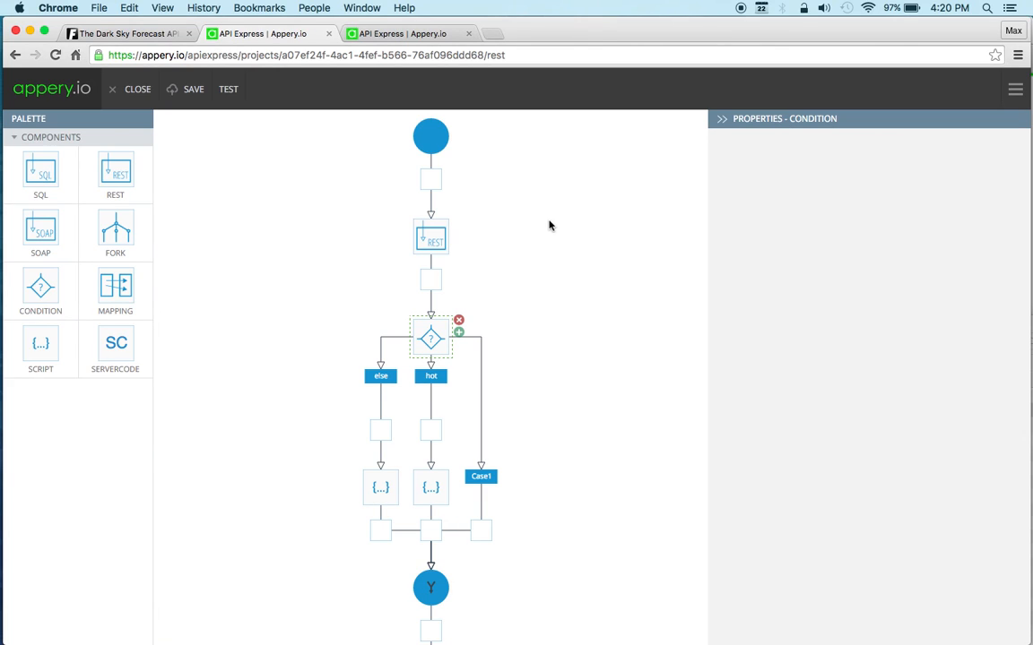
pyautogui.click(392, 37)
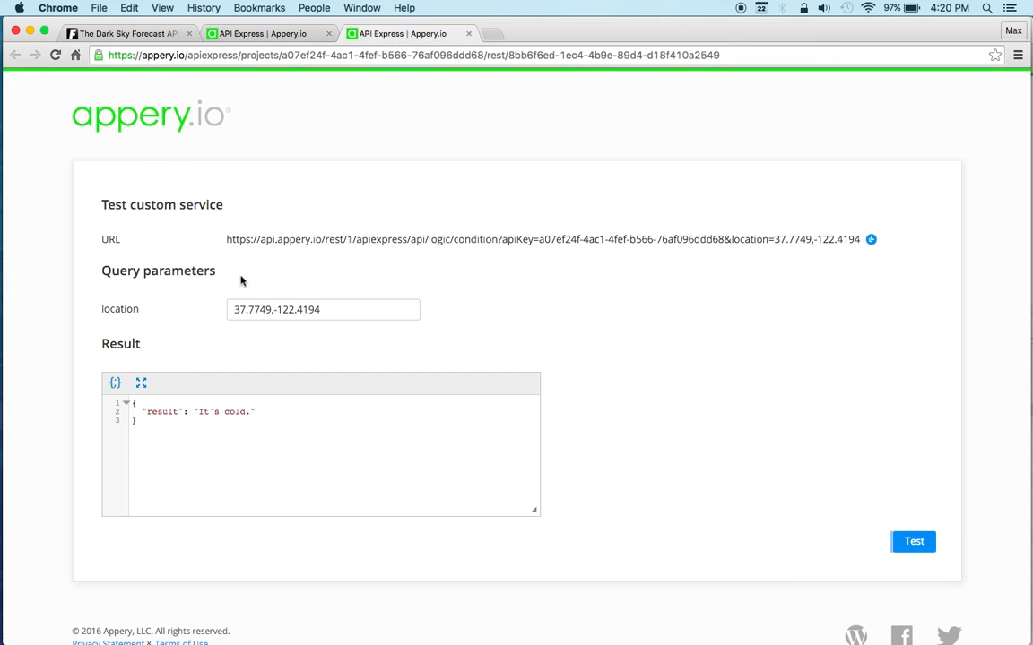